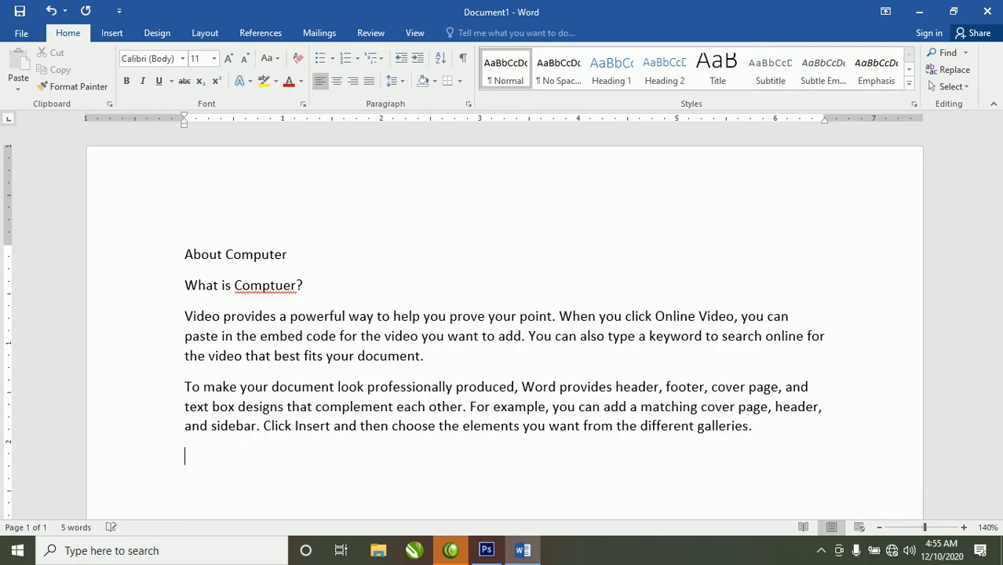
- Fix the misspelled 'Comptuer' so the question line reads 'What is Computer?'
key(ctrl+Up)
key(Up)
key(Up)
key(Up)
key(Up)
key(End)
key(Left)
key(Left)
key(Left)
key(Left)
key(Left)
key(Delete)
key(Right)
text(t)
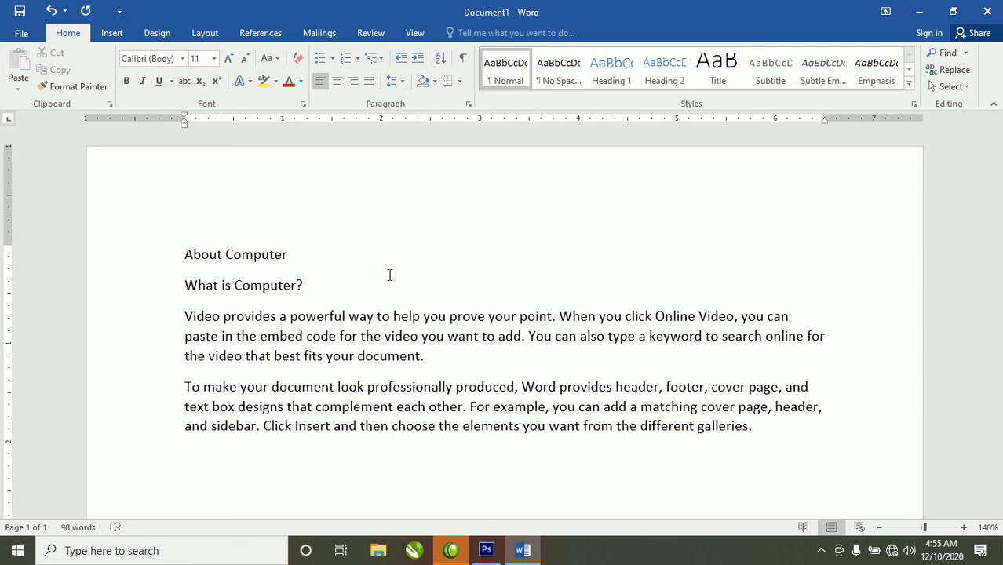
- Open the Save As dialog to save the document as 'About Computer' in Documents
click(27, 38)
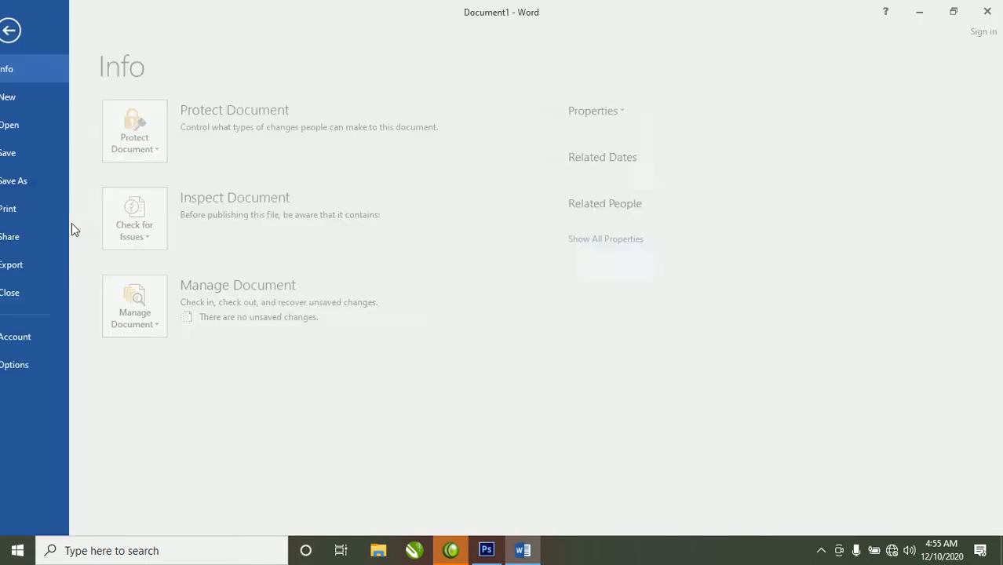
click(36, 154)
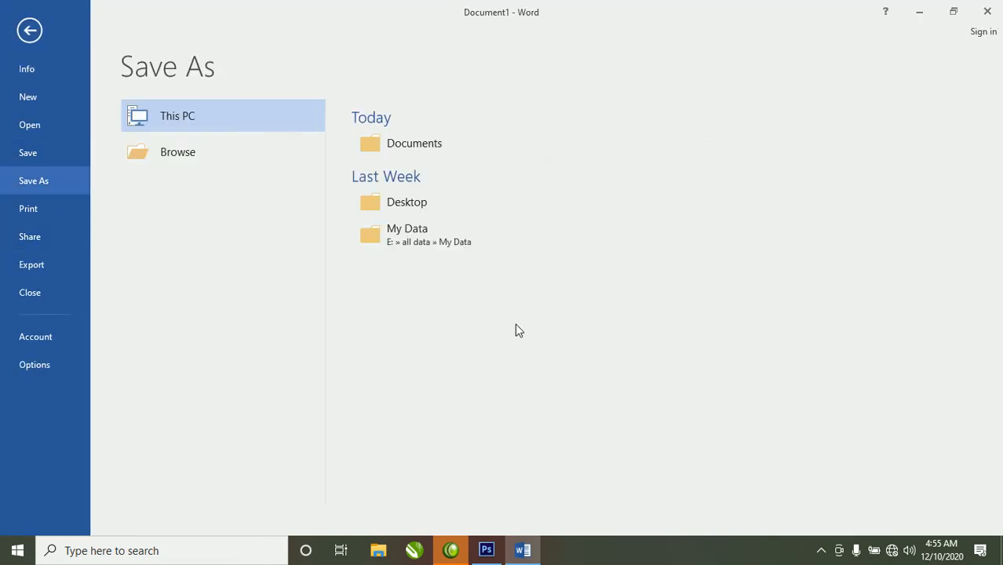
click(188, 151)
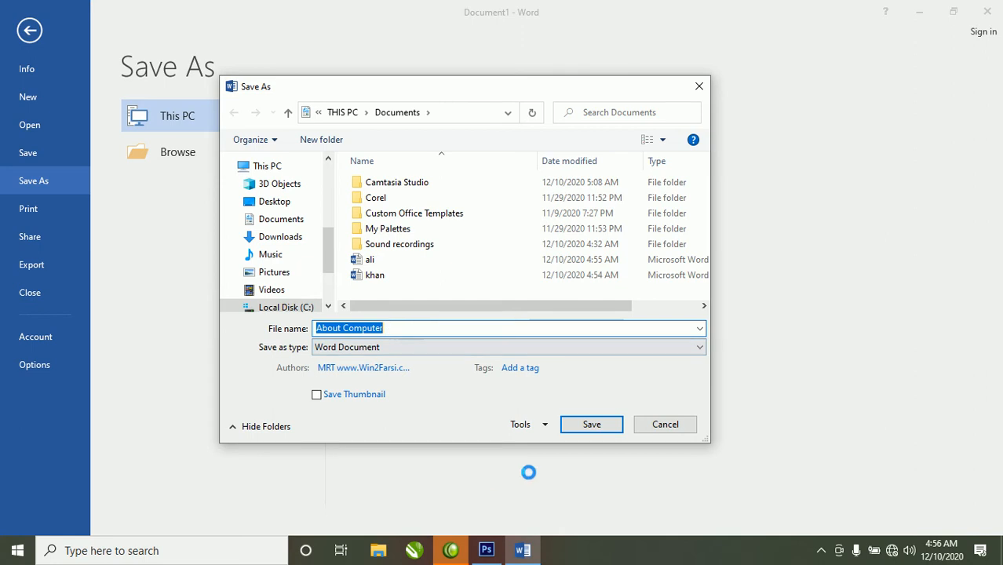
- Set a password to modify in Tools > General Options and confirm it
click(526, 425)
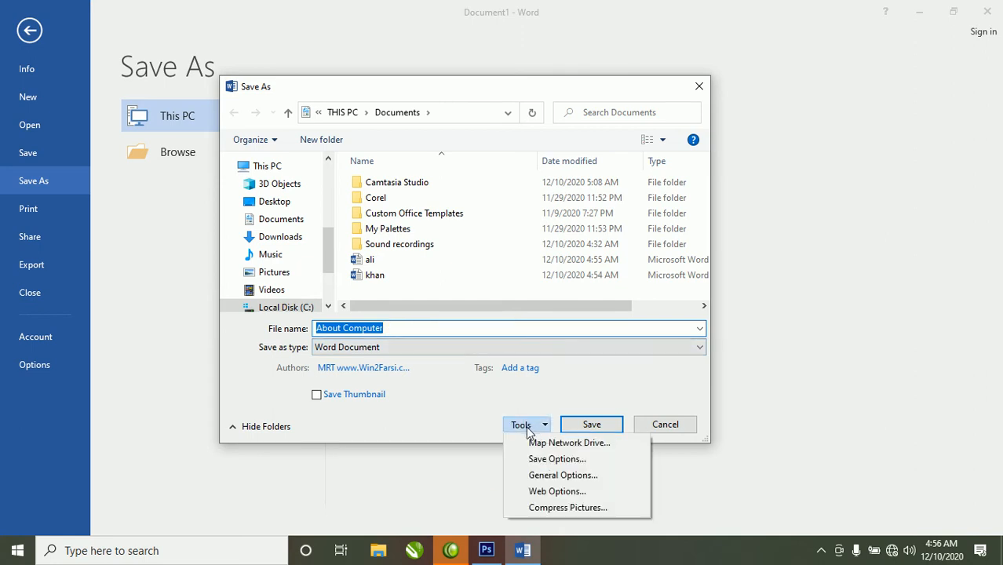
click(566, 476)
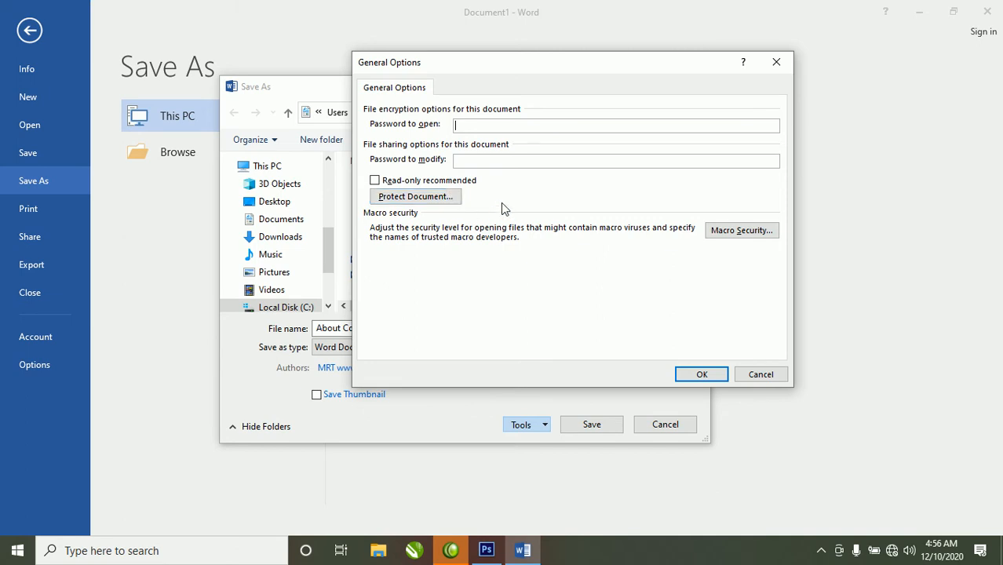
click(504, 162)
text(123)
click(712, 373)
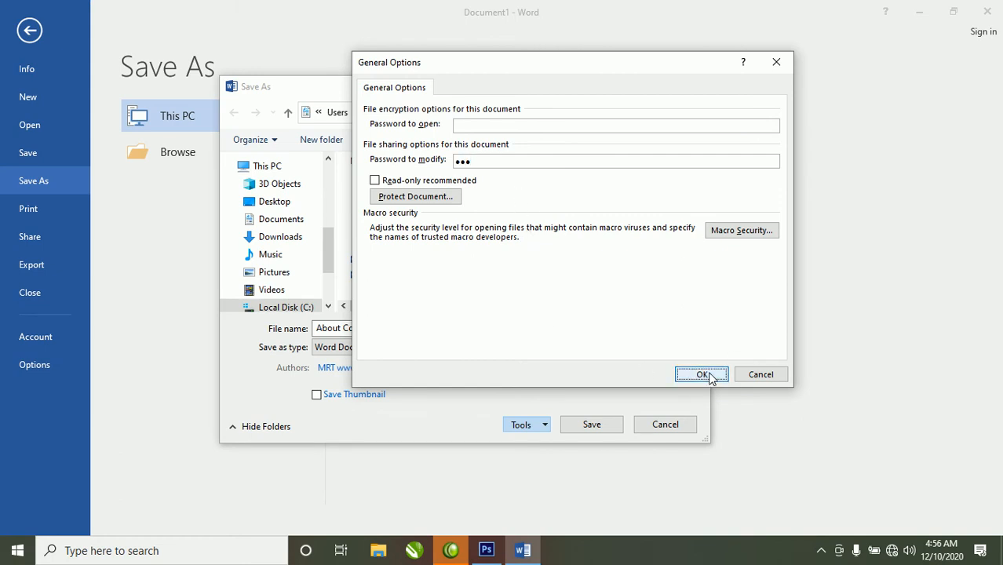
text(123)
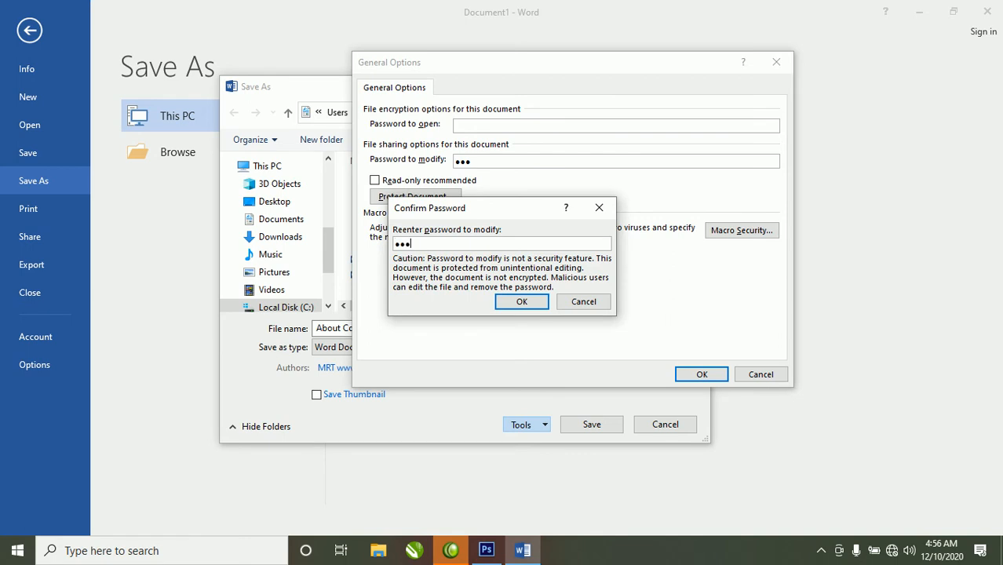
click(532, 302)
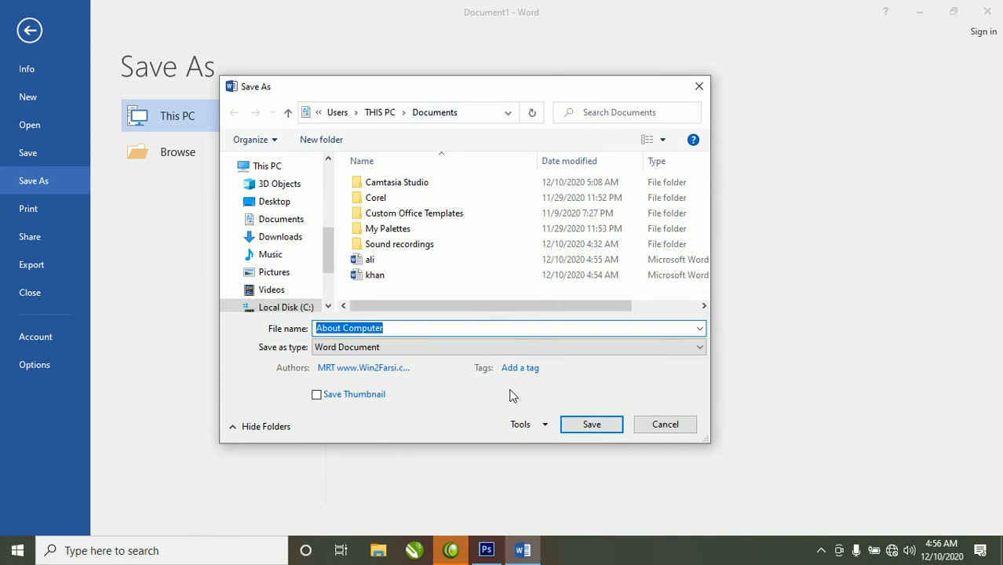
- Save 'About Computer' with its password, close it, and show the recent documents list
click(591, 427)
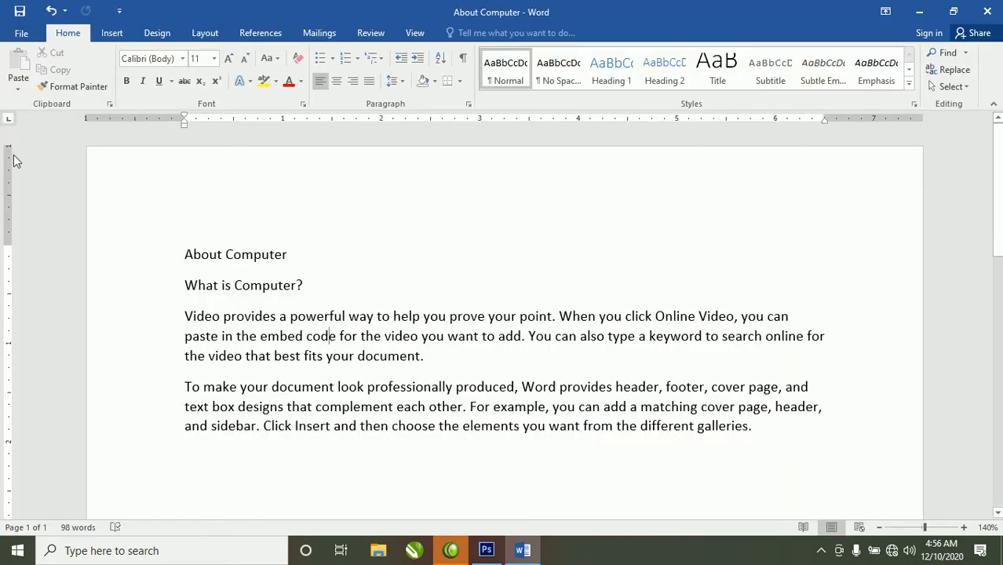
click(27, 36)
click(40, 291)
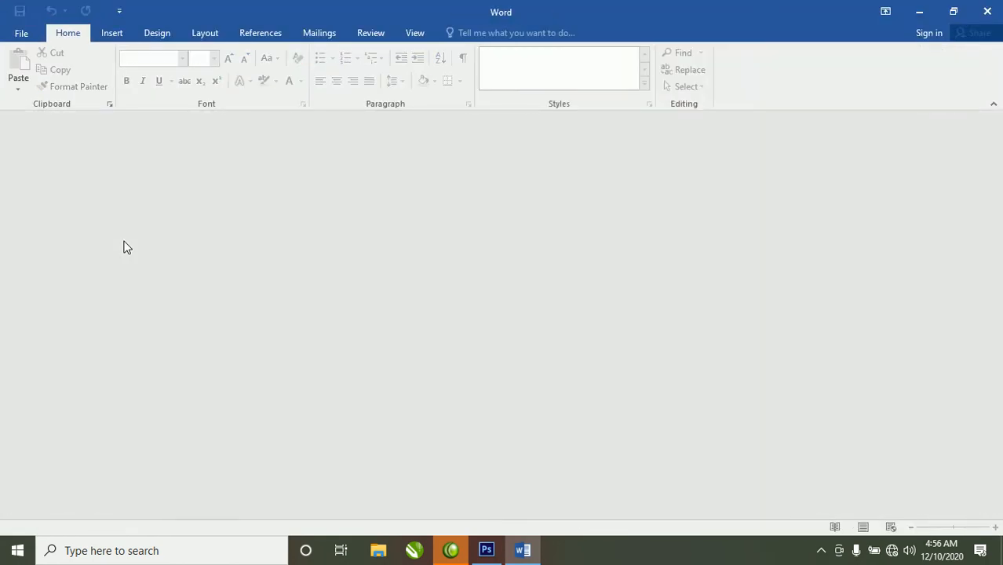
click(20, 35)
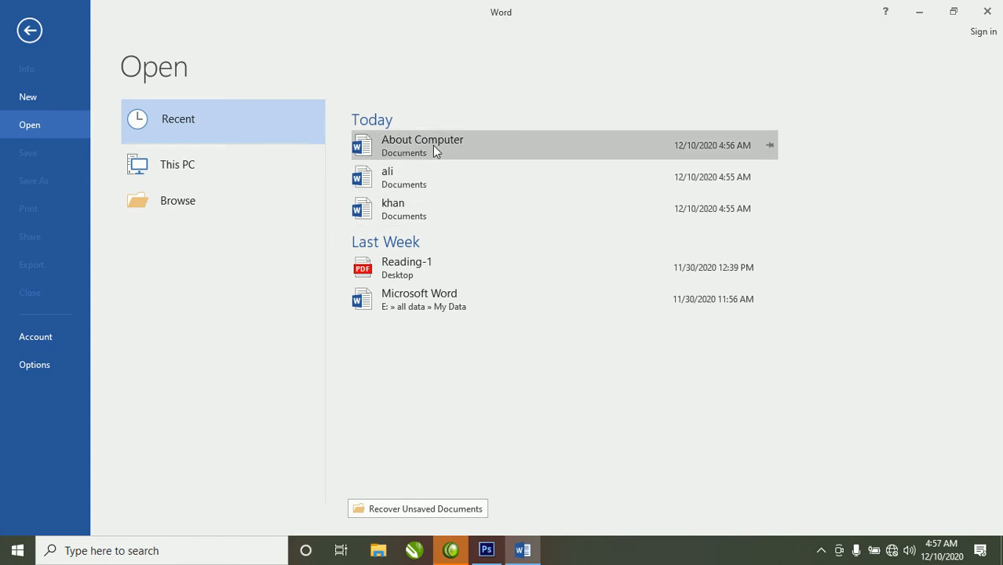
- Browse to 'About Computer', open it, and choose Read Only instead of entering the password
click(184, 202)
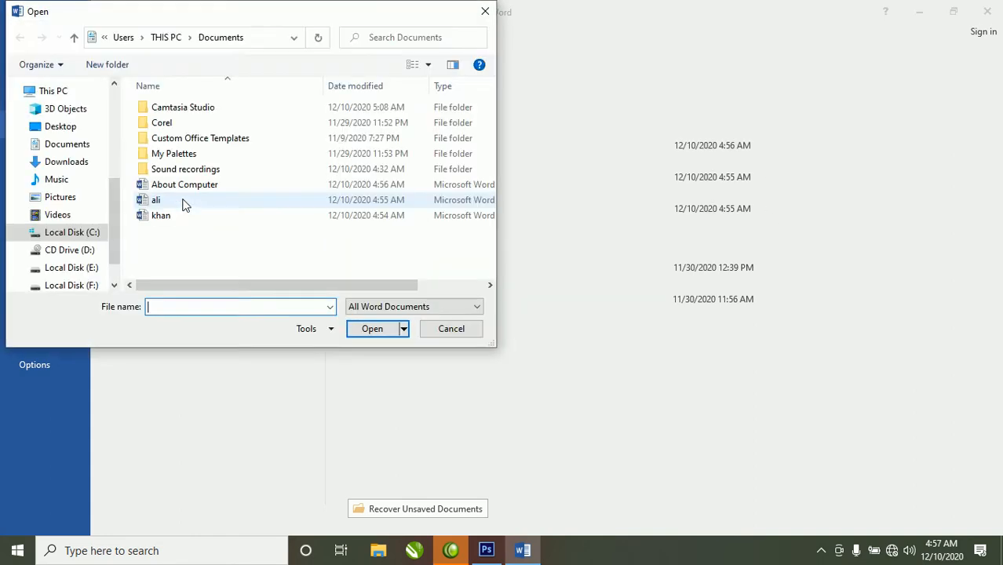
click(234, 187)
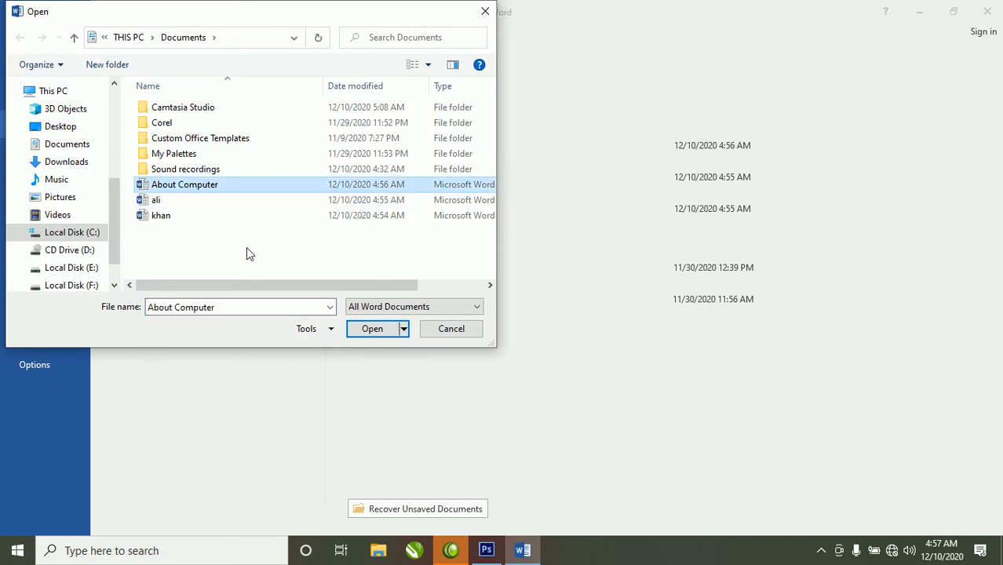
click(364, 329)
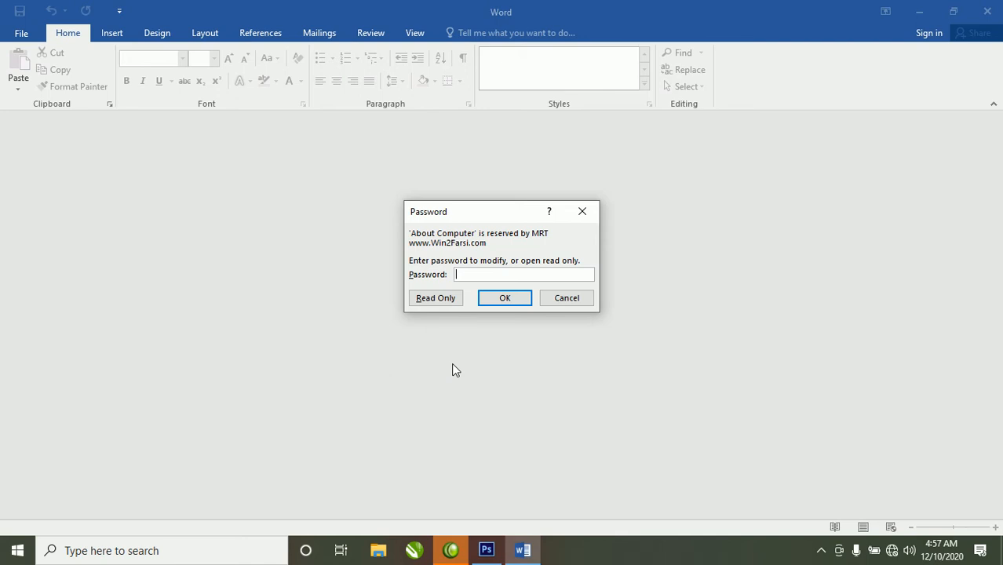
click(436, 299)
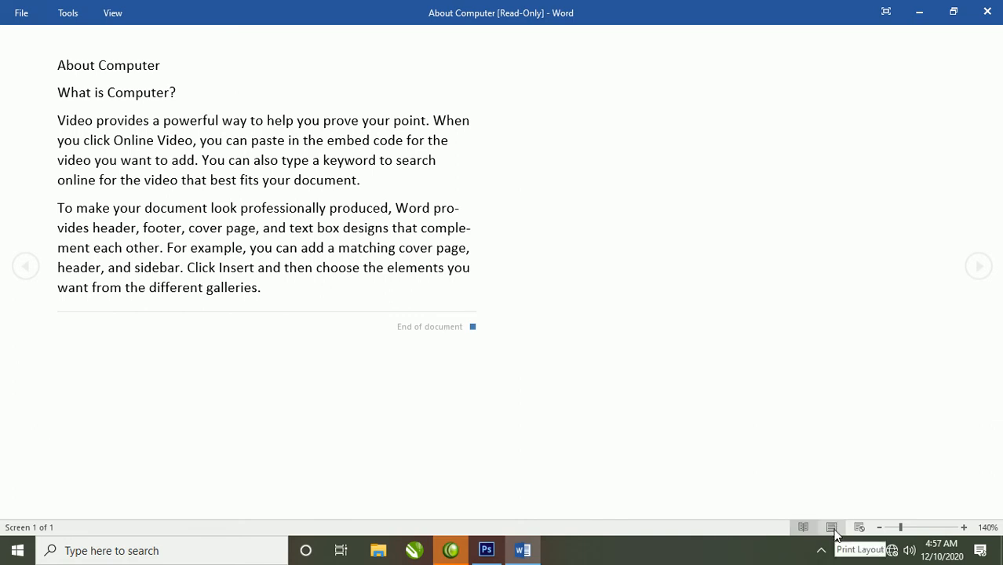
- Switch to Print Layout, close and reopen 'About Computer' read-only, then return to Print Layout
click(834, 529)
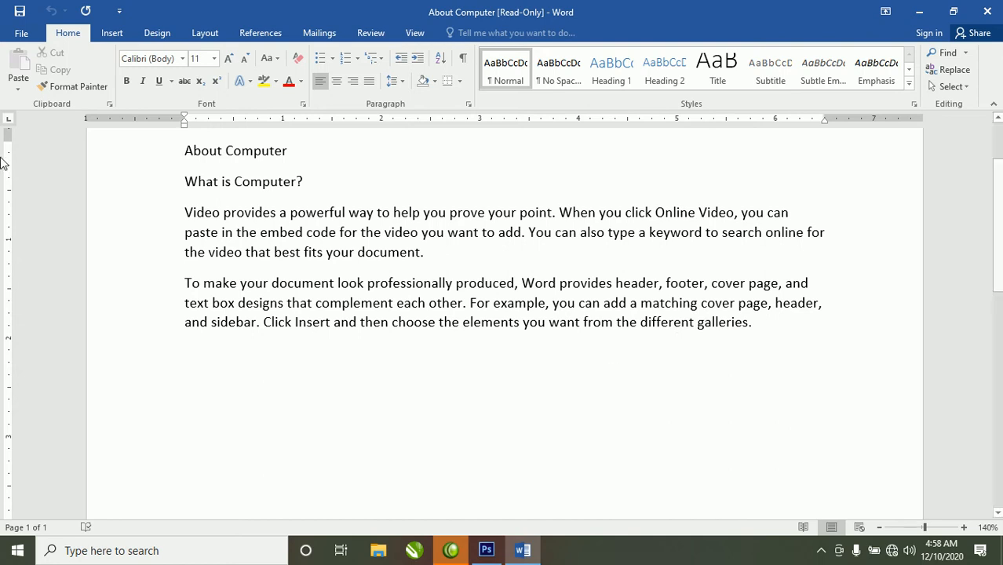
click(26, 34)
click(32, 292)
click(21, 33)
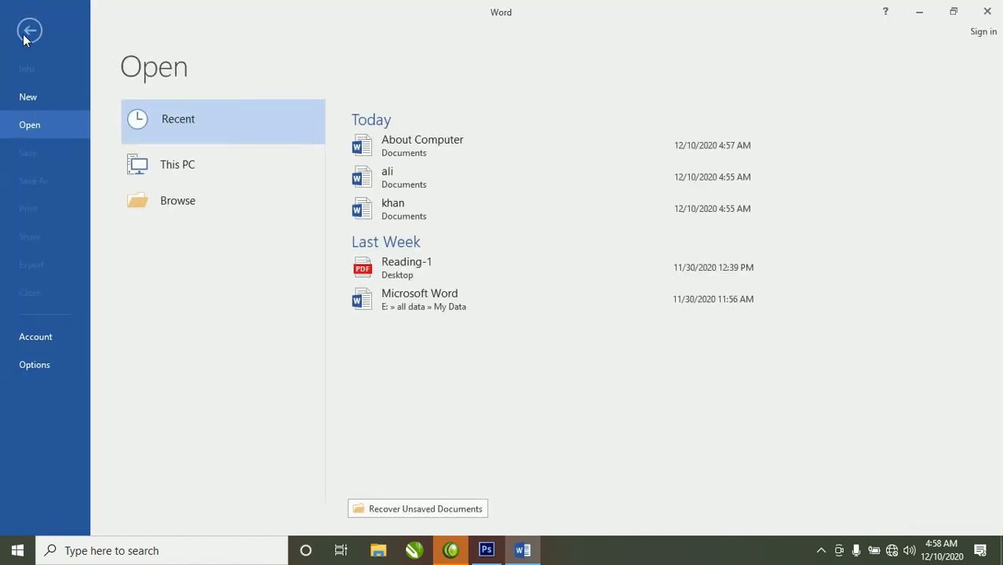
click(484, 142)
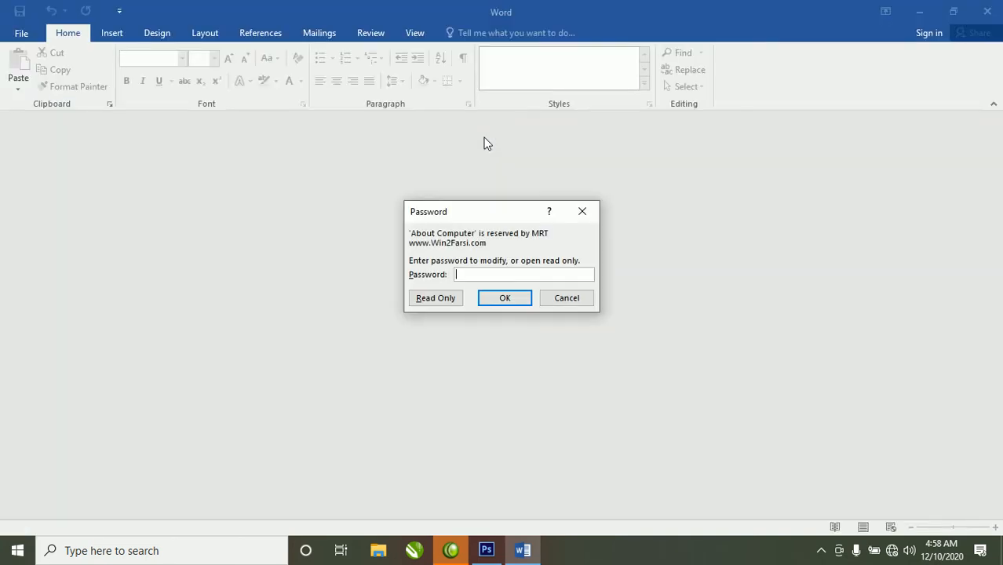
click(436, 302)
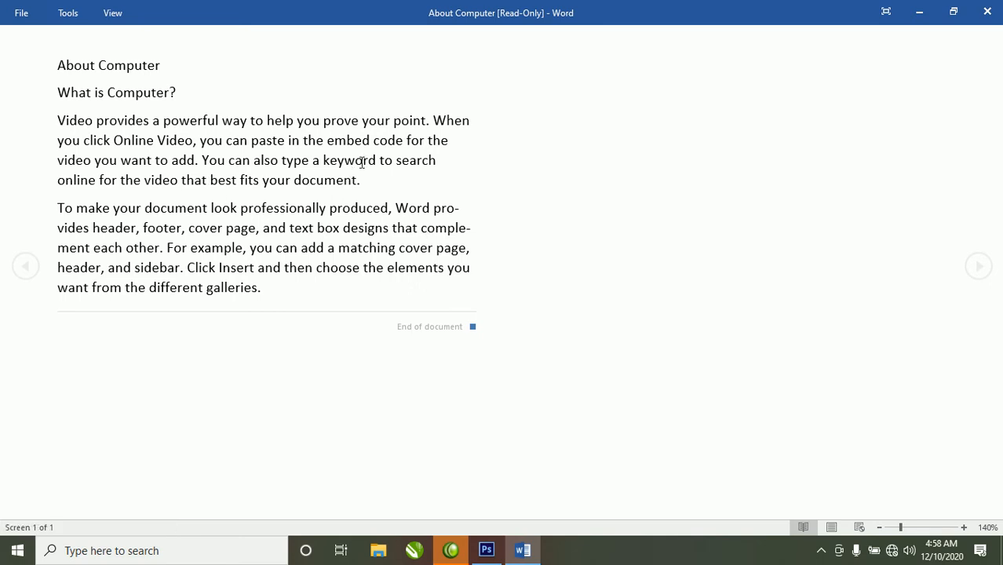
click(833, 527)
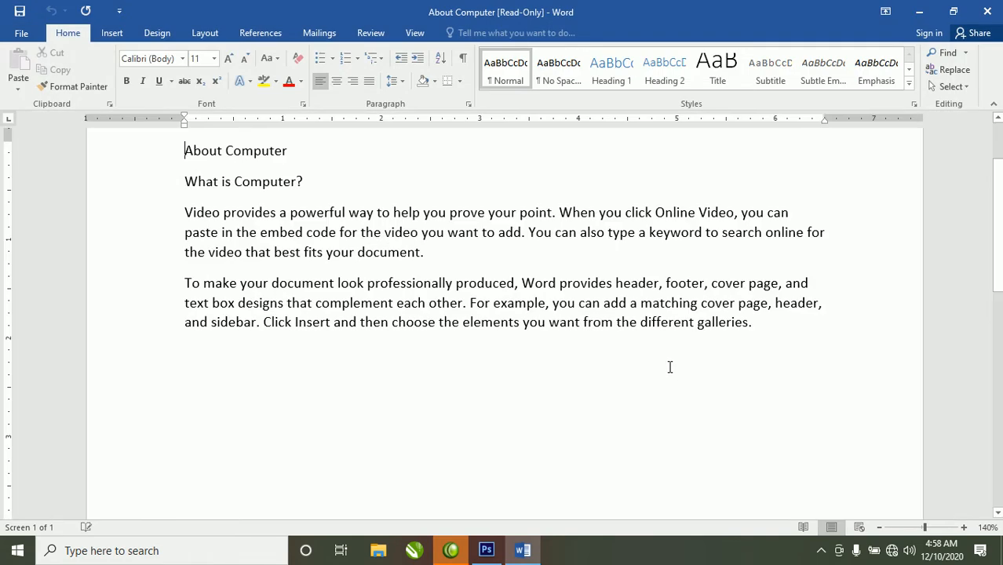
- Type 'fghdfghdfghdfghdg' after the first paragraph and delete the second paragraph
scroll(646, 368, up, 2)
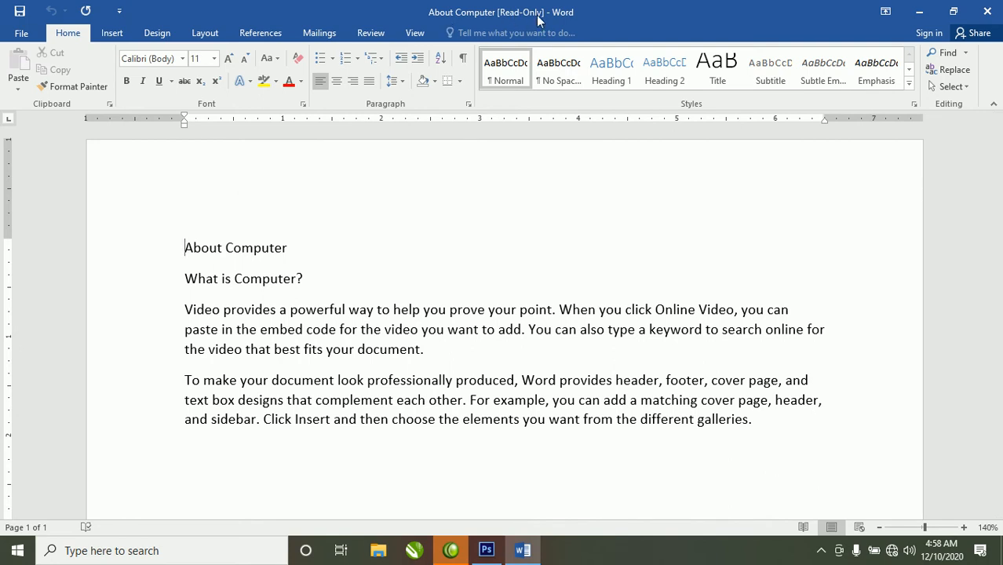
click(456, 355)
text(fghdfghdfghdfghdg)
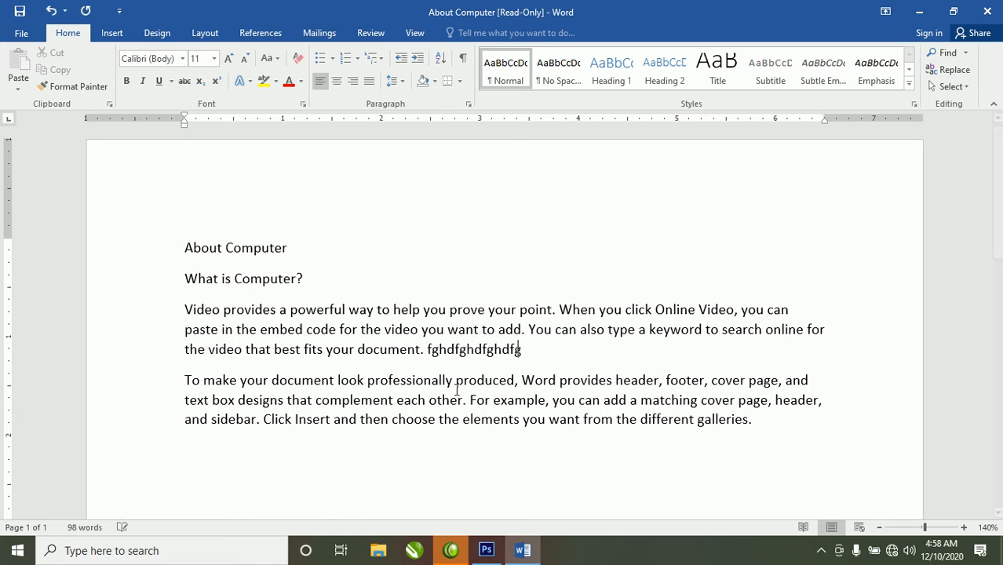
triple_click(429, 405)
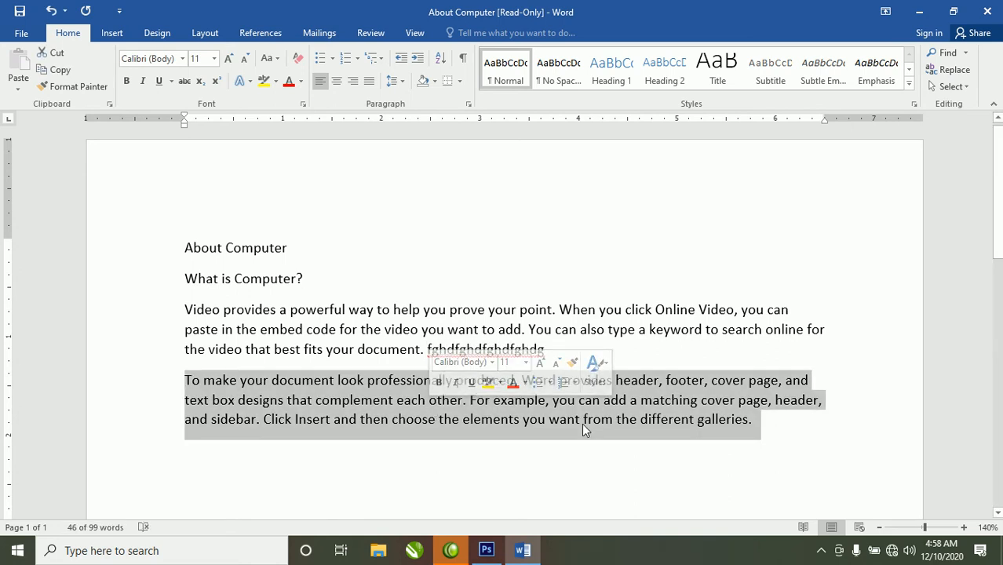
key(Delete)
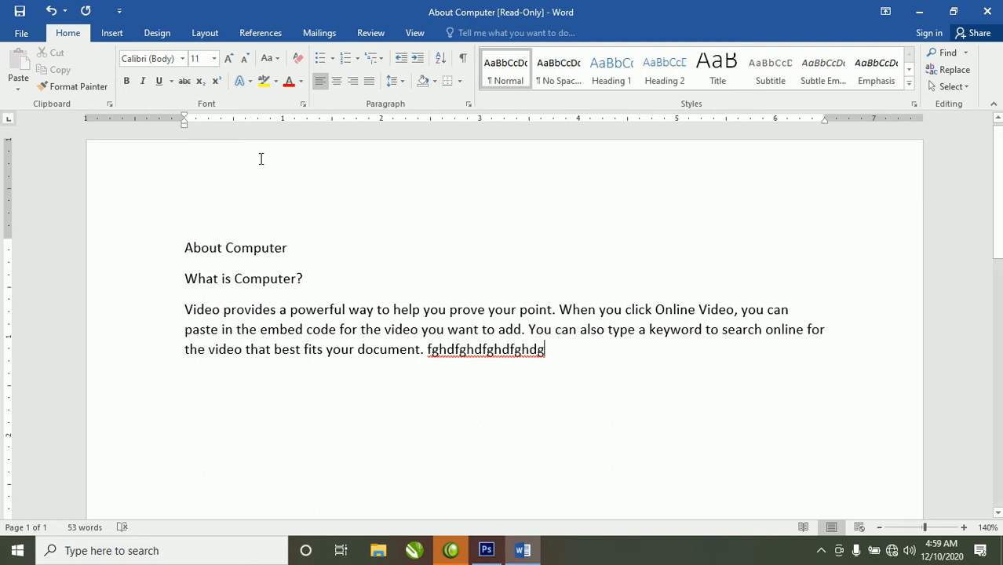
- Attempt File > Save on the read-only copy and cancel the Save As dialog
click(22, 38)
click(38, 157)
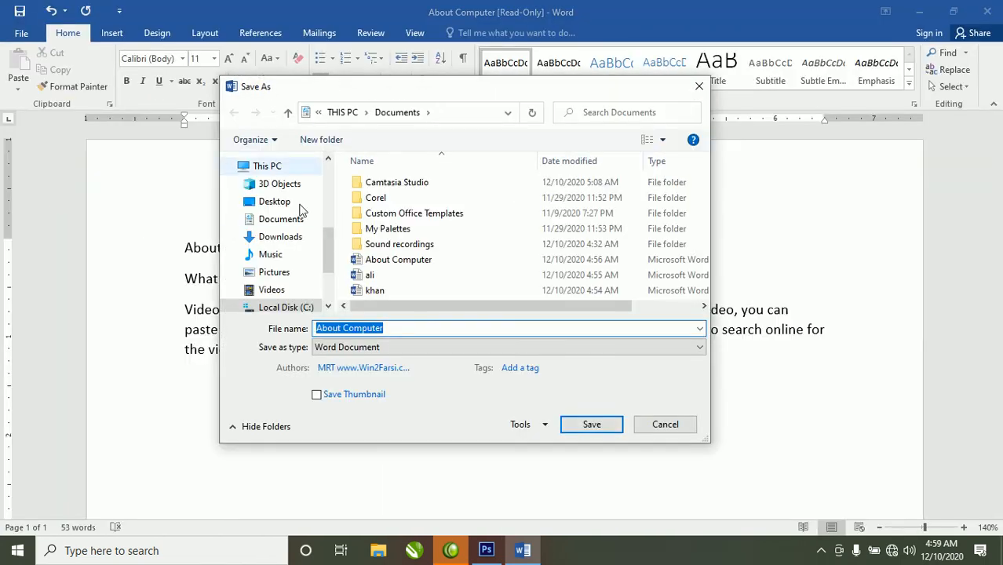
click(663, 424)
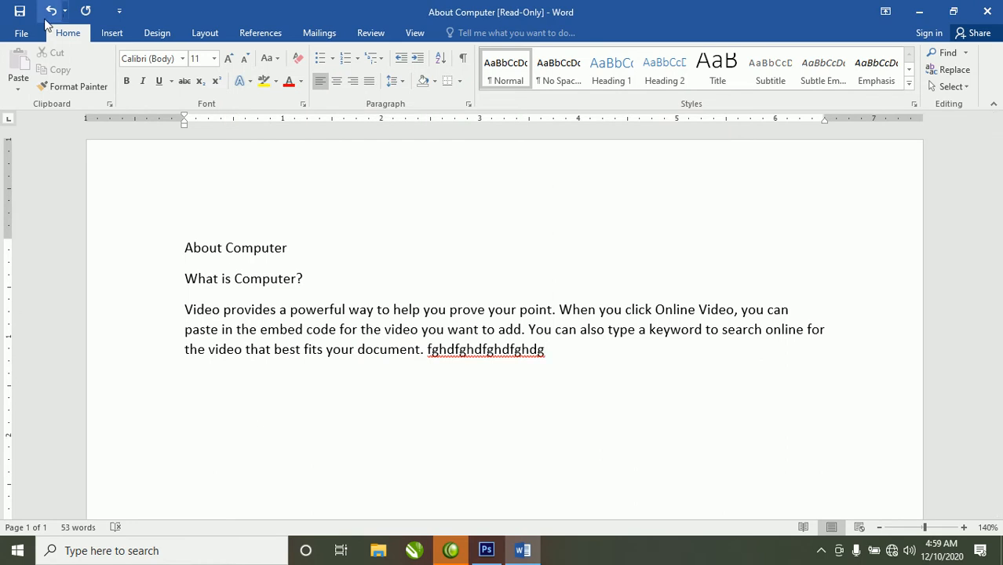
click(19, 36)
key(Escape)
- Close with Alt+F4, try saving over 'About Computer' twice, dismiss the read-only warnings, then cancel
key(alt+F4)
click(441, 305)
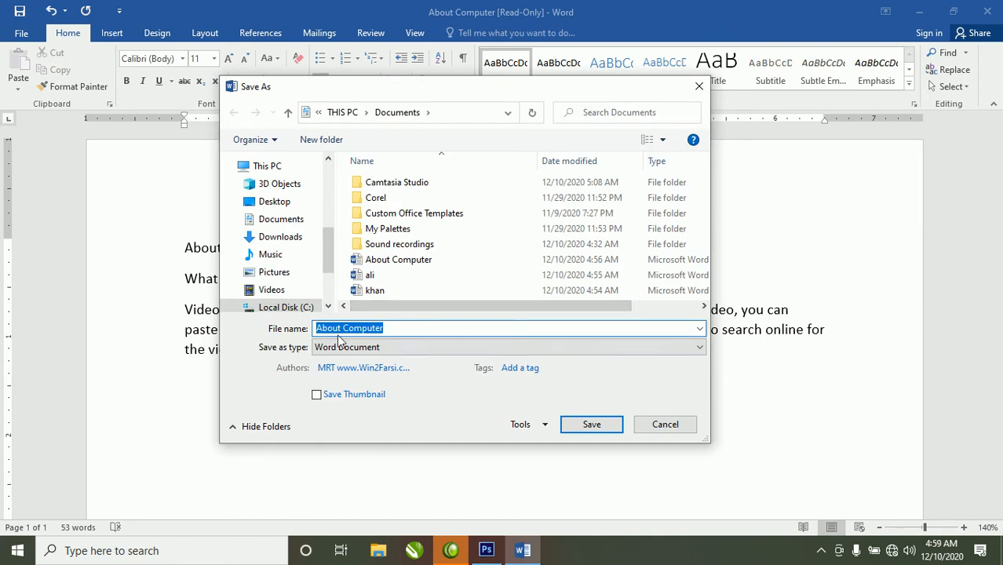
click(586, 430)
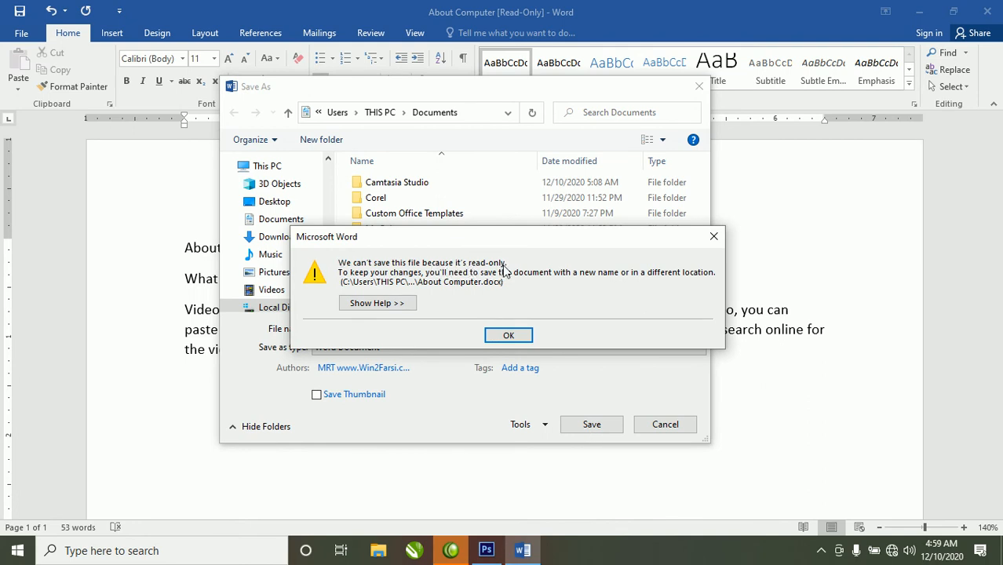
click(505, 336)
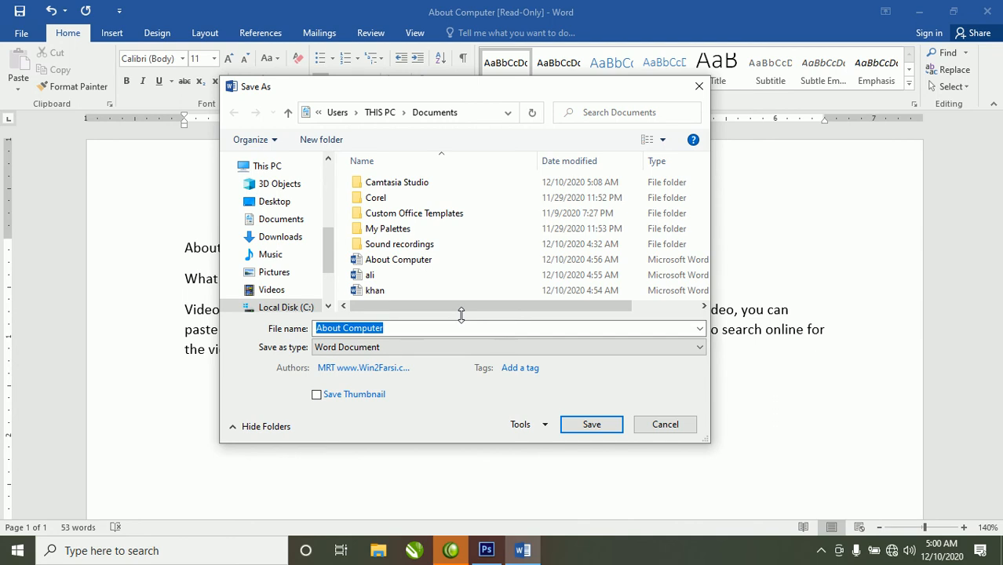
click(592, 424)
click(520, 343)
click(639, 424)
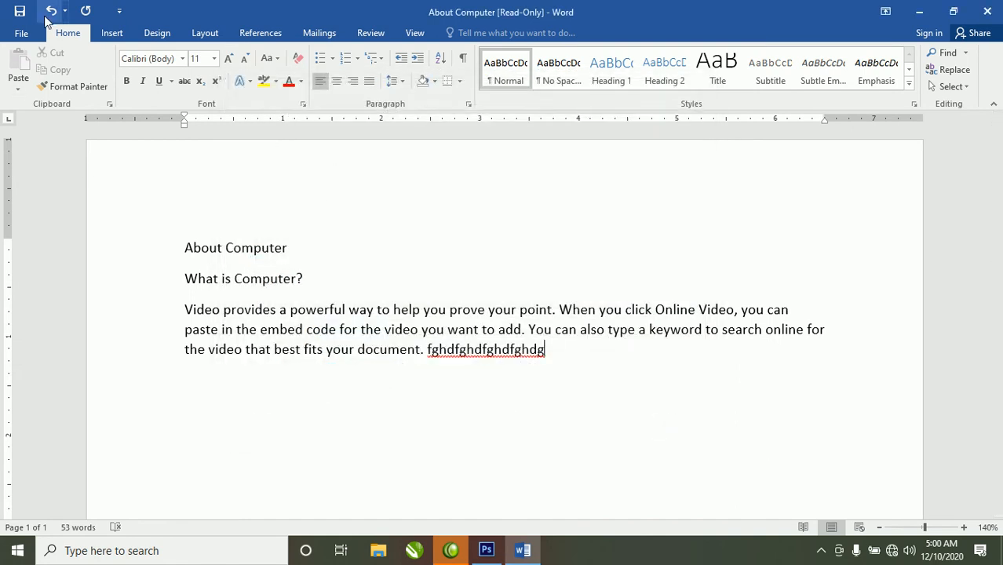
- Close 'About Computer' without saving the typed changes
click(22, 33)
click(44, 294)
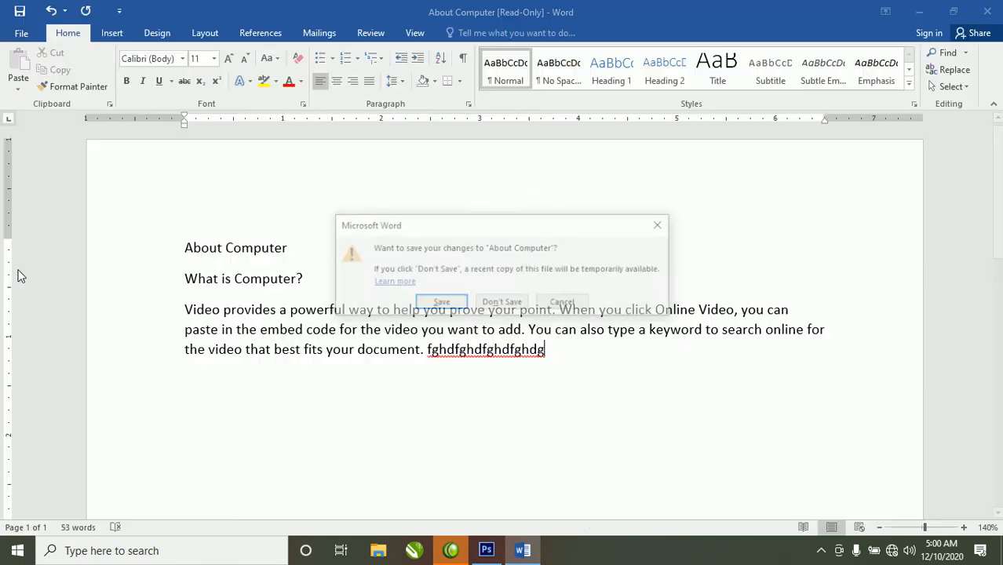
click(491, 308)
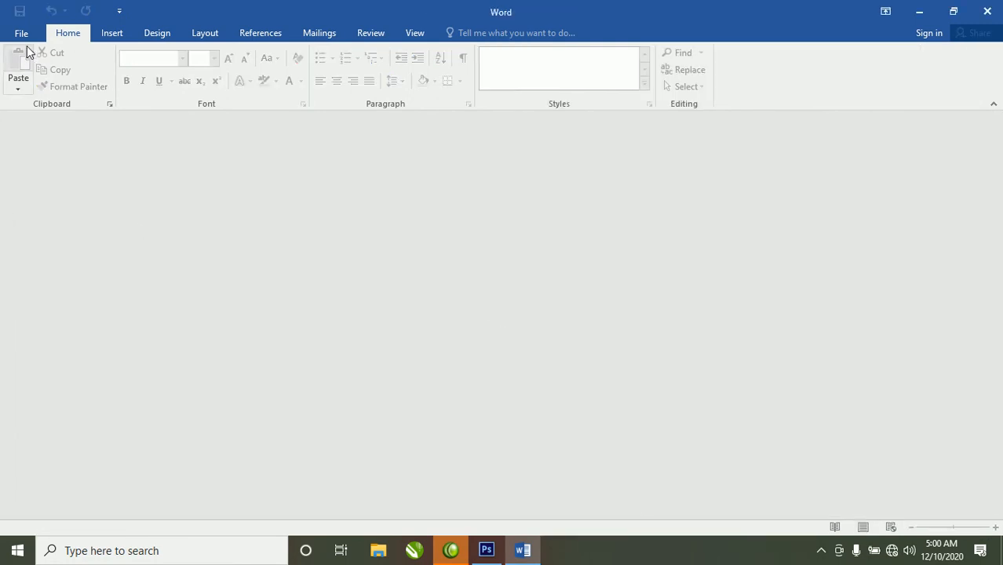
- Reopen 'About Computer' read-only from Recent in Print Layout, then close it again
click(20, 33)
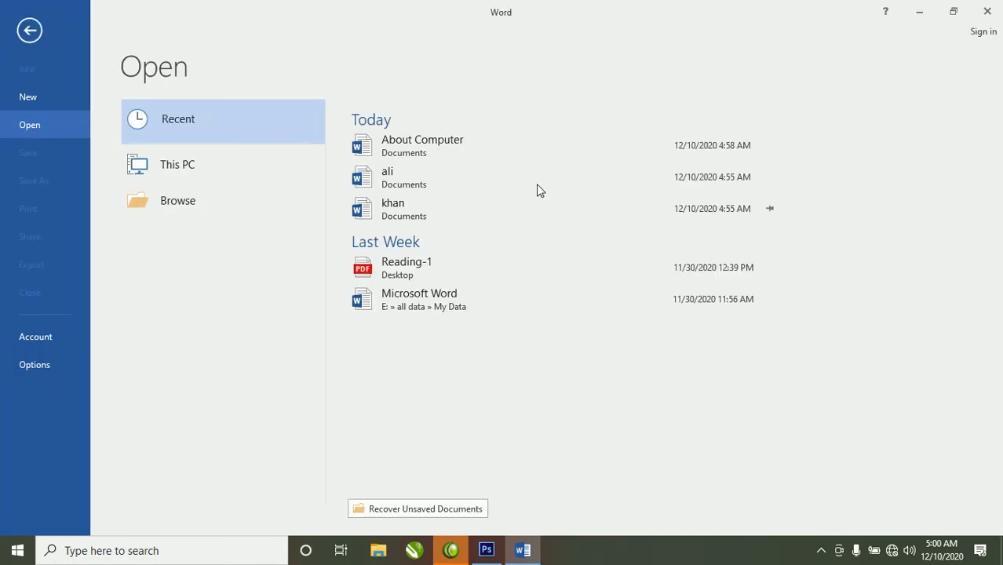
click(440, 142)
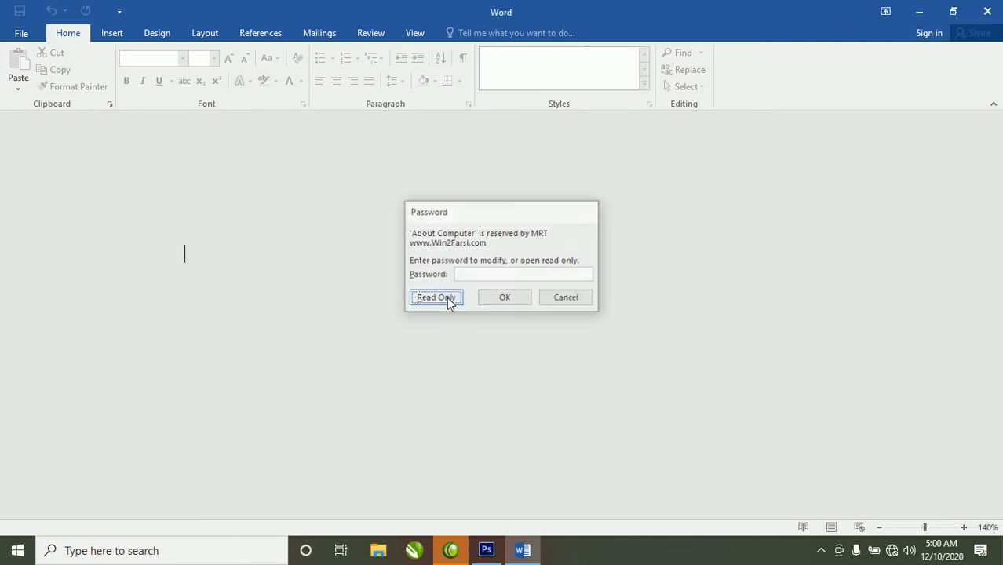
click(446, 298)
click(832, 528)
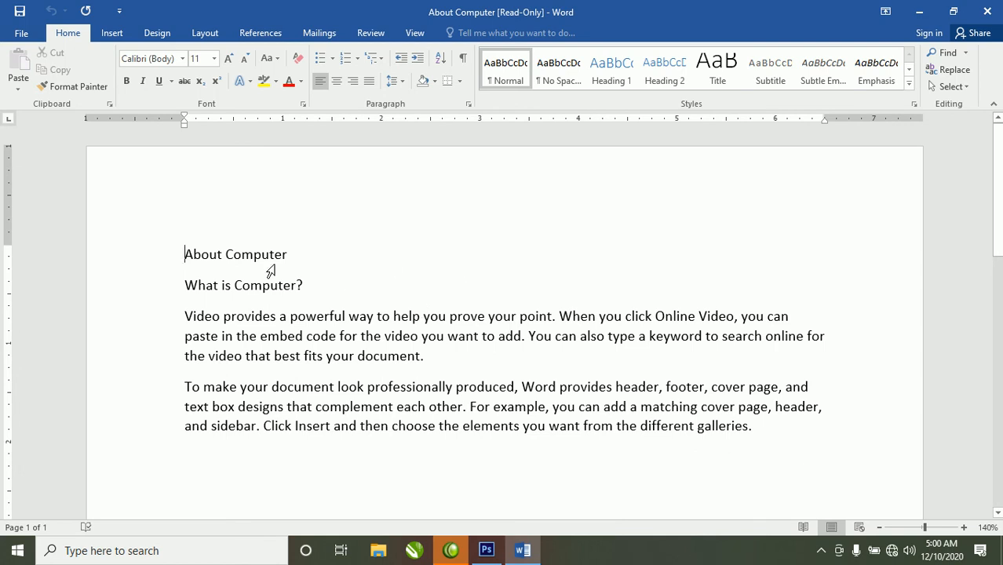
click(21, 32)
click(22, 303)
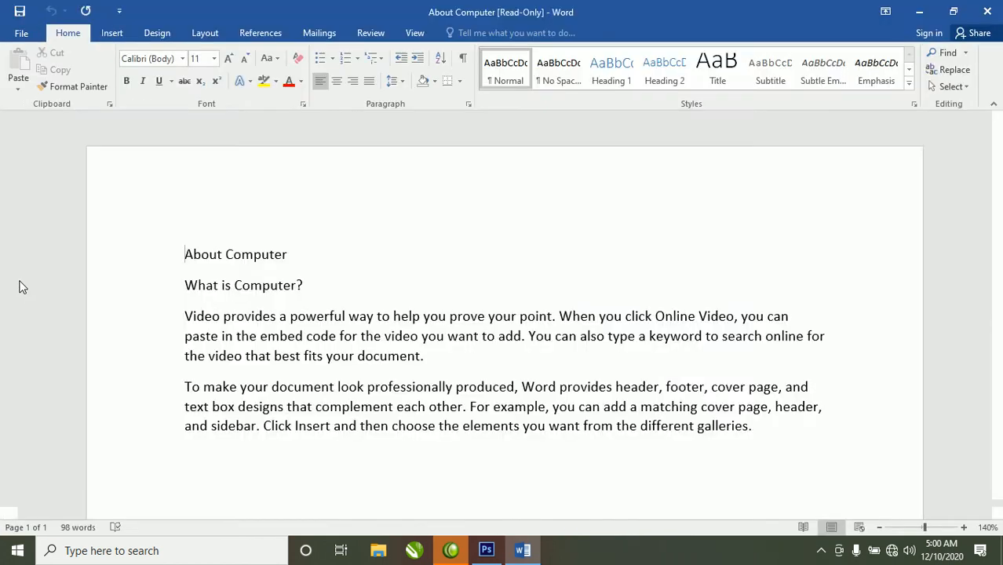
- Reopen 'About Computer' from Recent, entering the modify password to get an editable copy
click(21, 35)
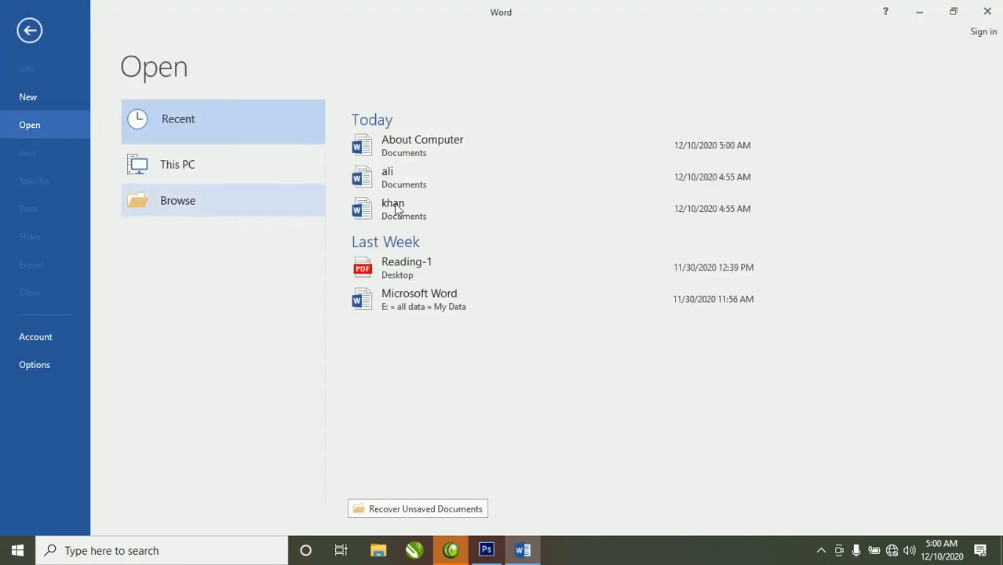
click(457, 147)
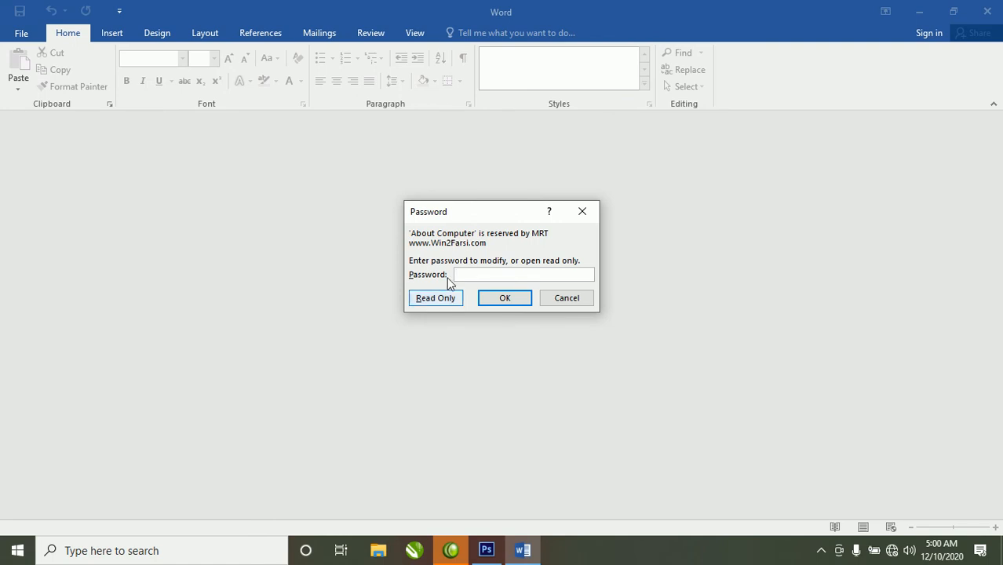
text(123)
click(502, 298)
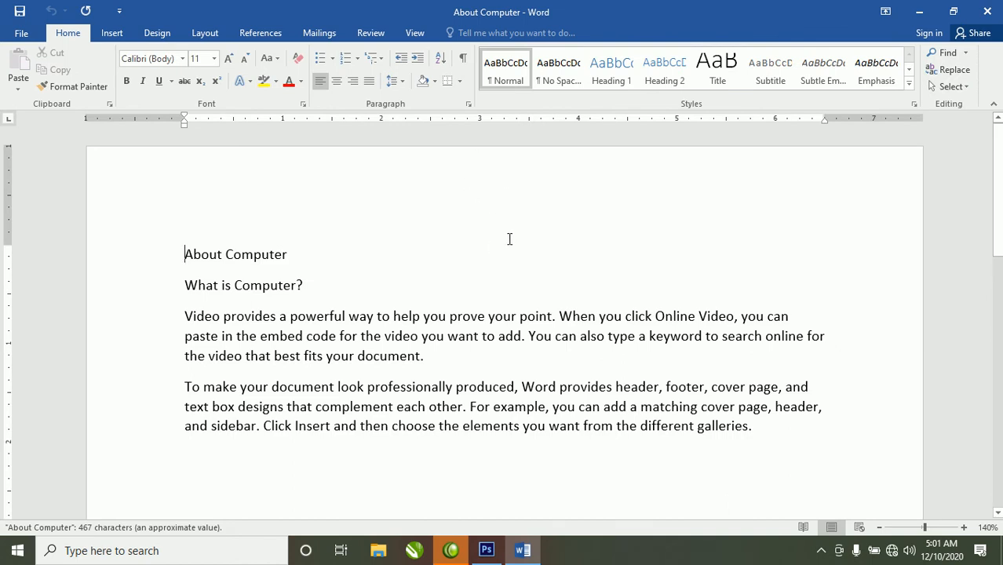
- Type a run of 'g' letters after the first paragraph, then close the document
click(467, 374)
text(ggggggggggggggggggggggggggg)
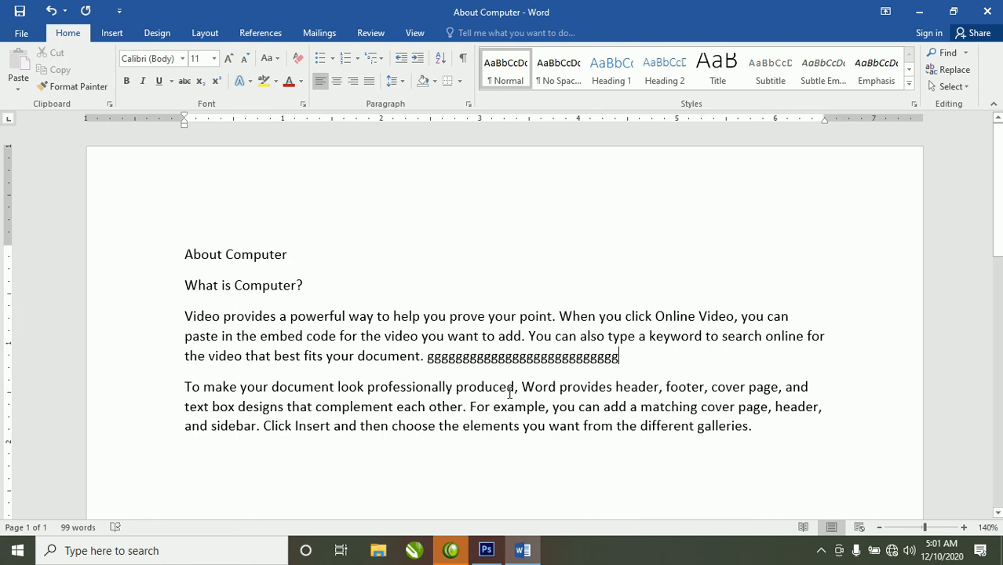
click(37, 30)
key(Escape)
click(22, 32)
click(27, 300)
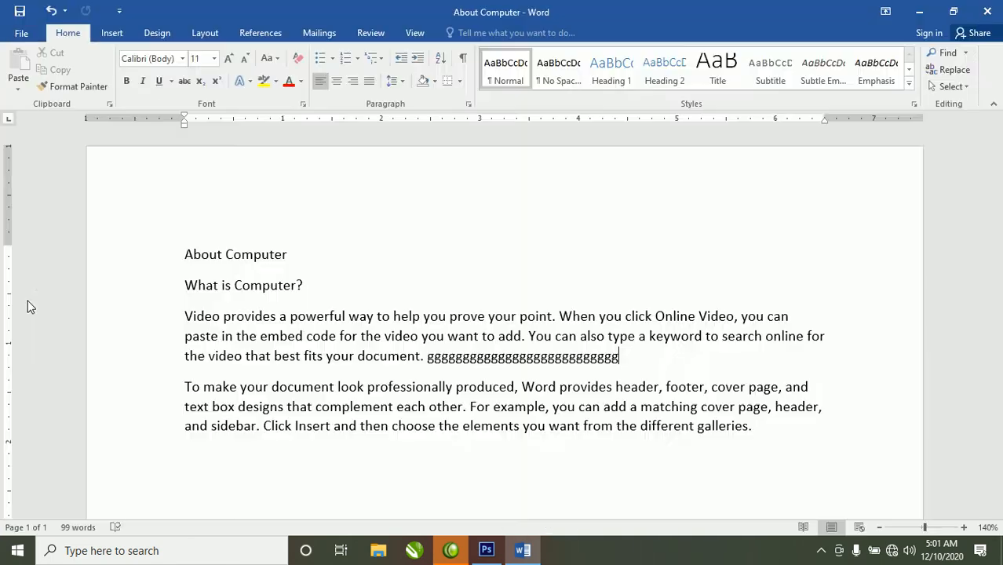
- Open About Computer from the Documents folder as read-only and view it in Print Layout
click(22, 33)
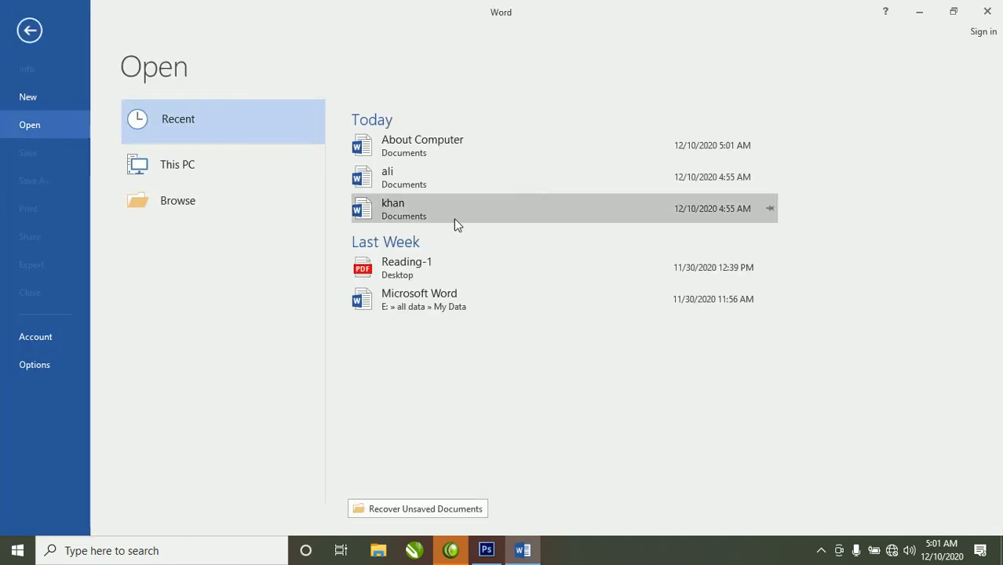
click(228, 201)
click(188, 187)
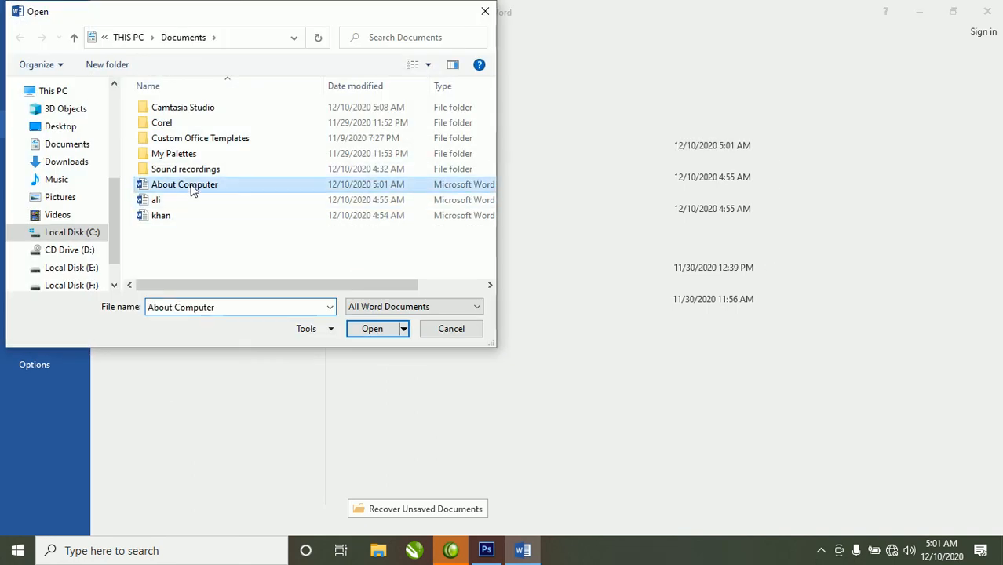
click(370, 329)
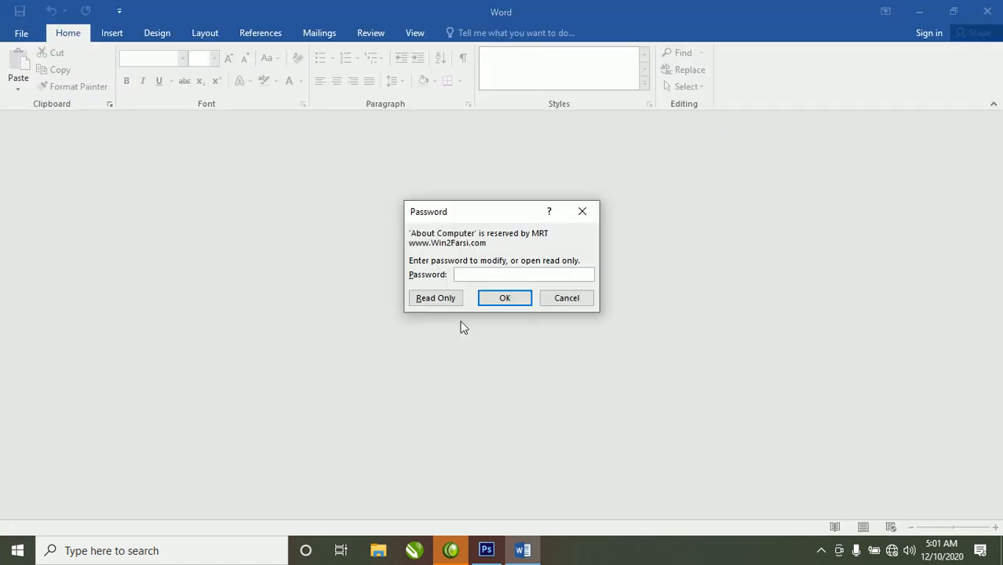
click(431, 300)
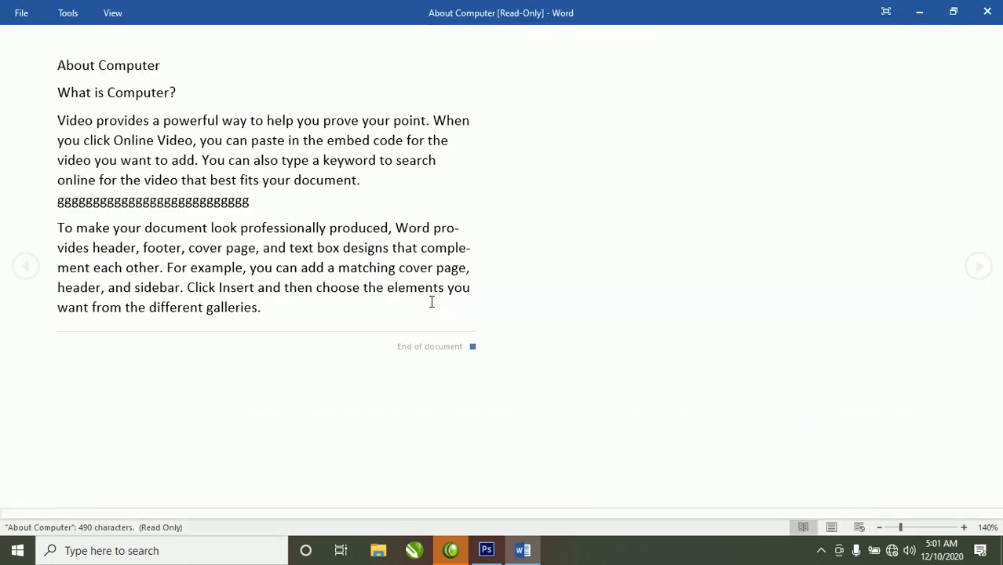
click(831, 527)
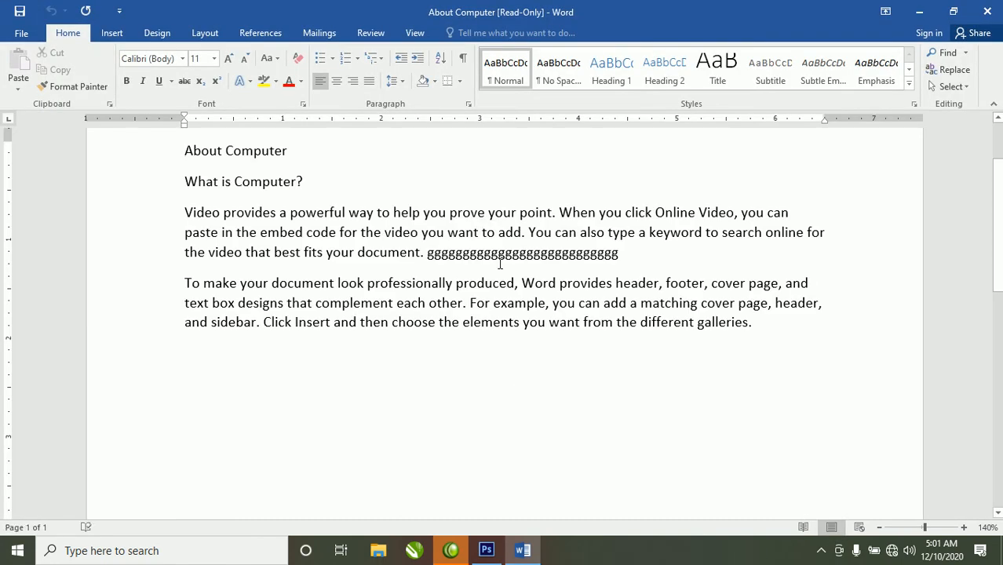
scroll(500, 264, up, 2)
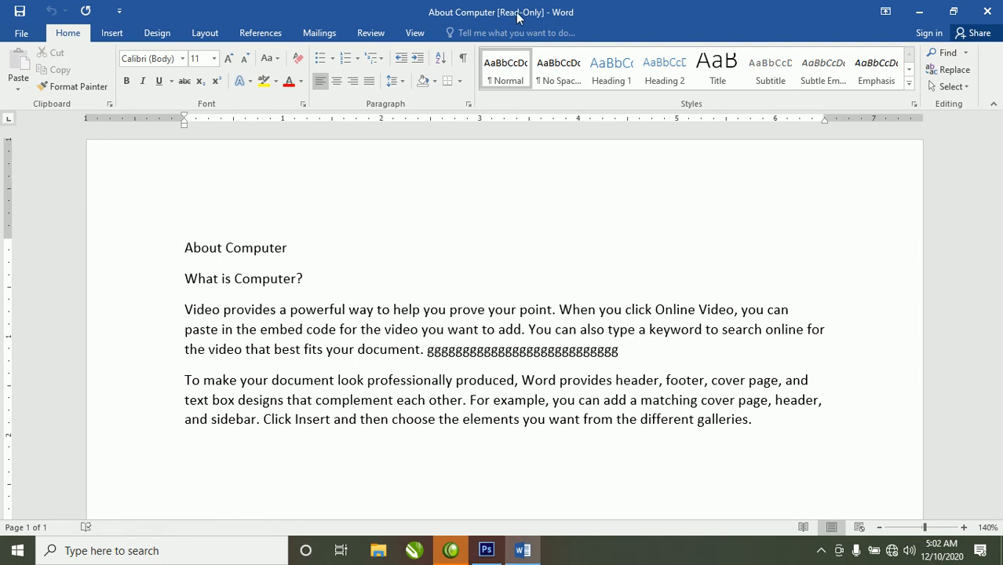
- Close the read-only copy and reopen About Computer from Recent by entering its modify password
click(24, 34)
click(29, 291)
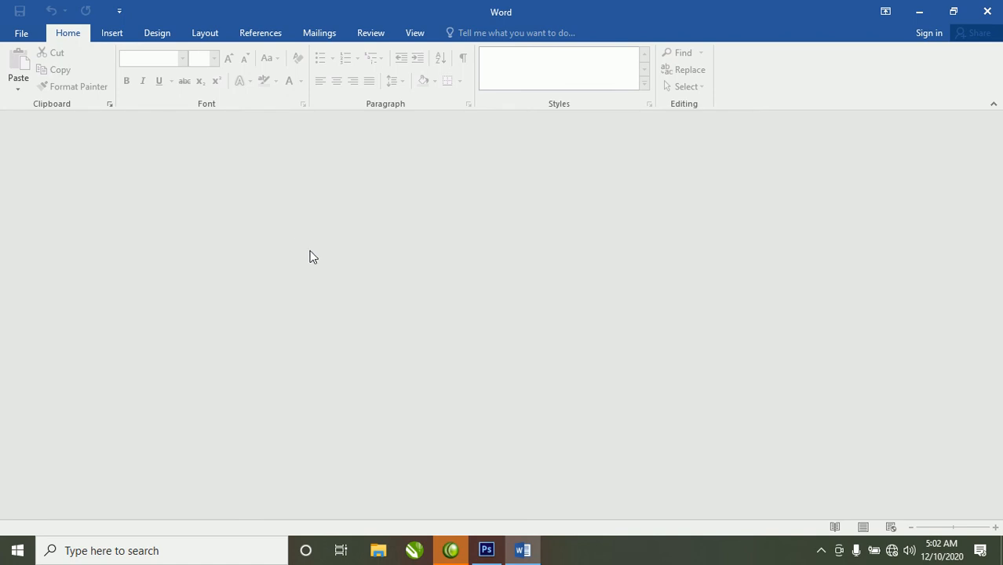
click(21, 33)
click(490, 140)
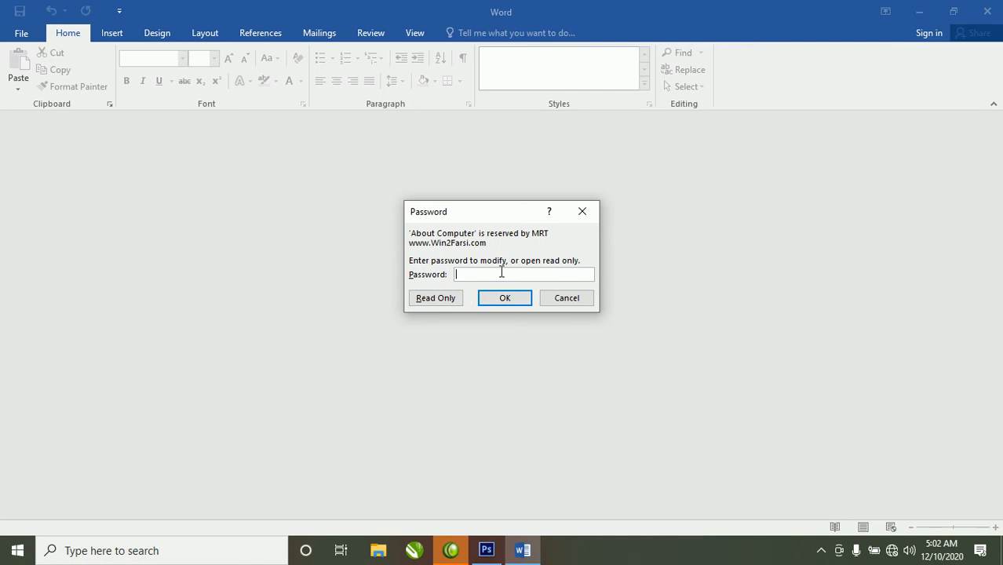
text(123)
click(516, 303)
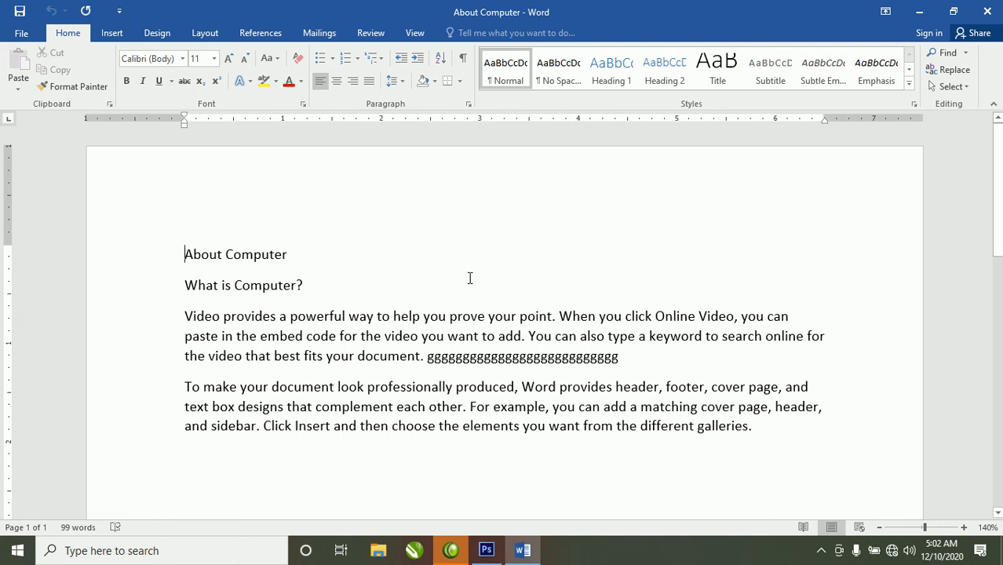
click(21, 32)
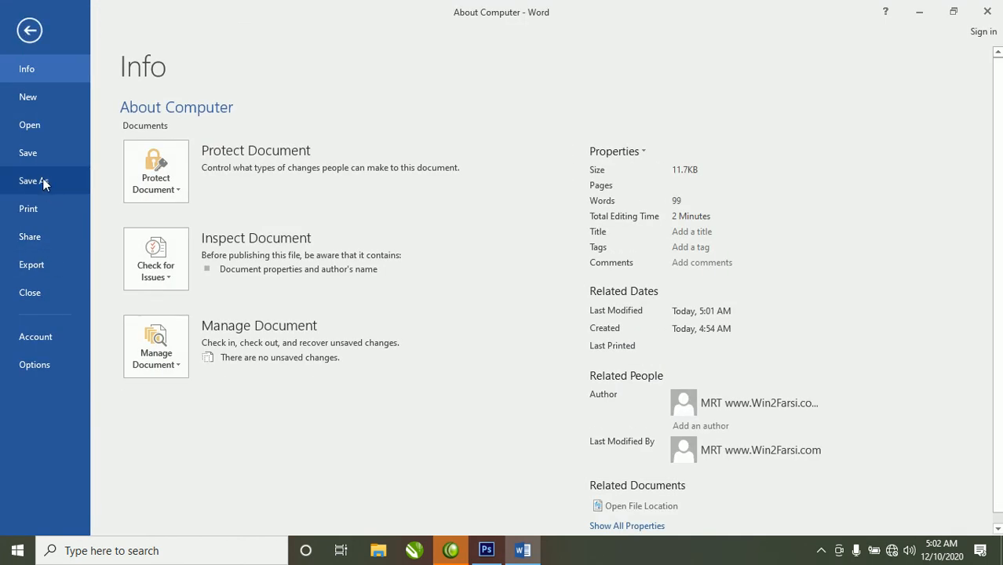
- Empty the Password to modify field in Save As General Options and save About Computer
click(43, 180)
click(193, 151)
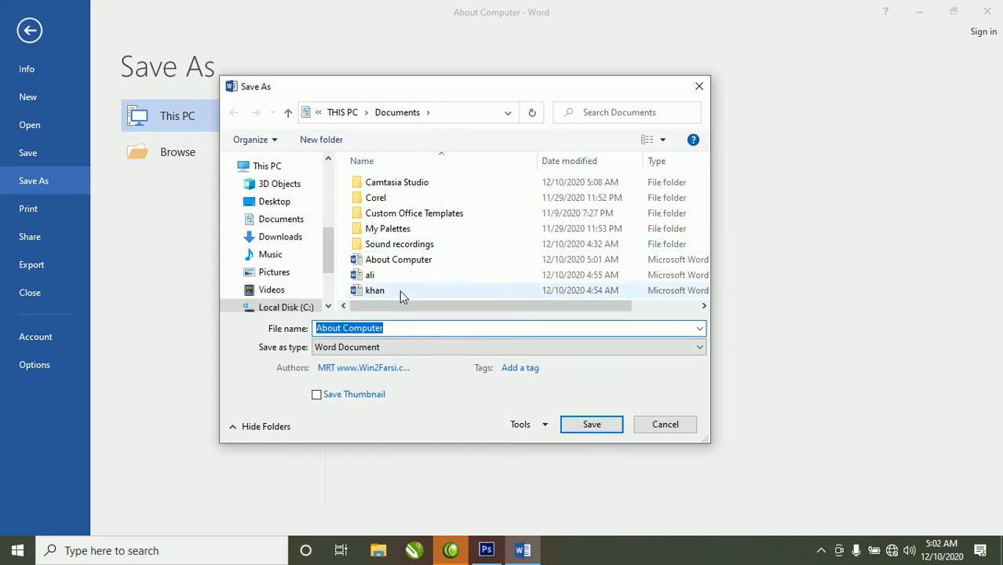
click(529, 425)
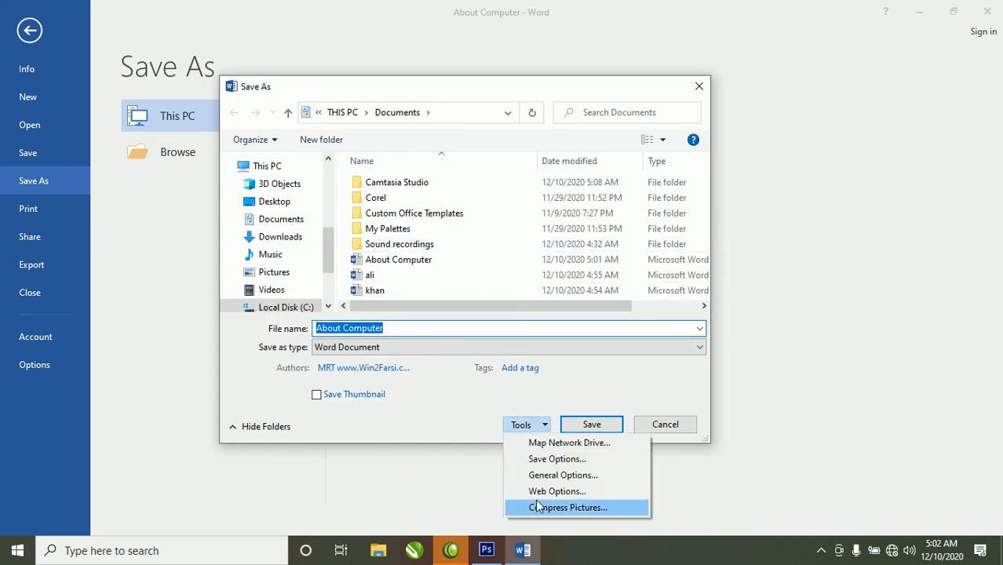
click(572, 475)
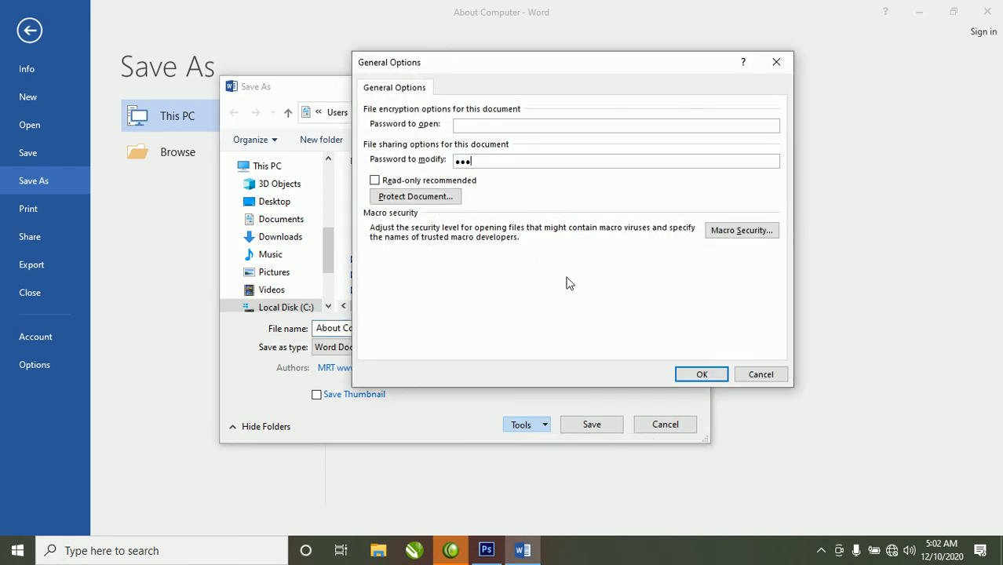
key(BackSpace)
key(BackSpace)
key(BackSpace)
text(••••••••)
key(BackSpace)
key(BackSpace)
key(BackSpace)
key(BackSpace)
key(BackSpace)
key(BackSpace)
key(BackSpace)
key(BackSpace)
click(698, 372)
click(587, 433)
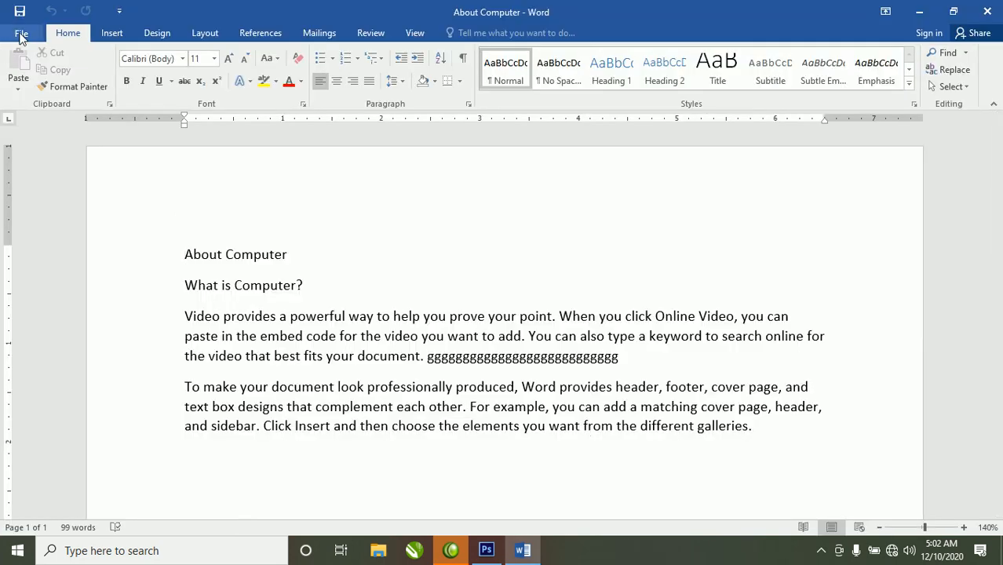
- Close About Computer and reopen it from Recent, confirming no password prompt appears
click(21, 35)
click(33, 296)
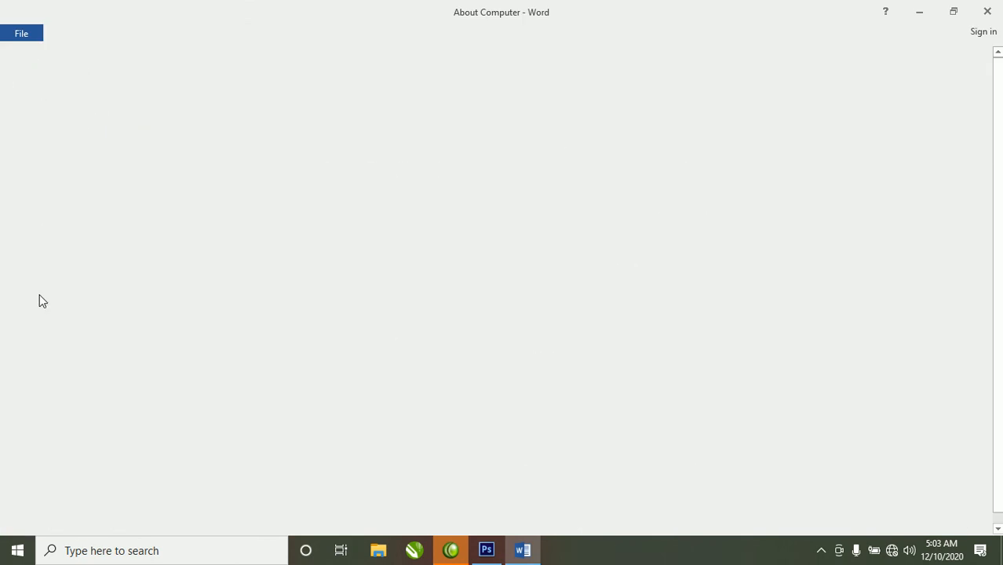
click(21, 33)
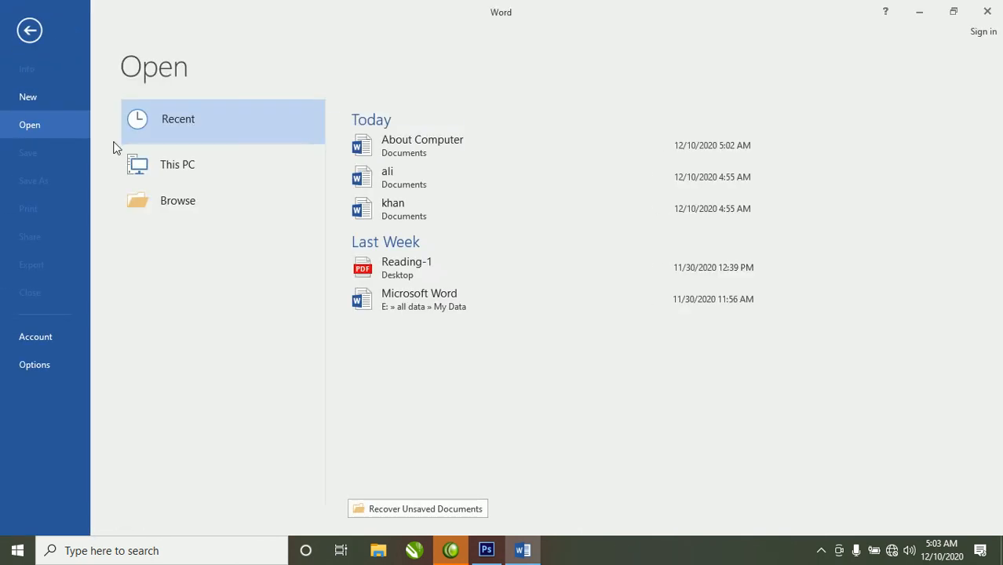
click(445, 140)
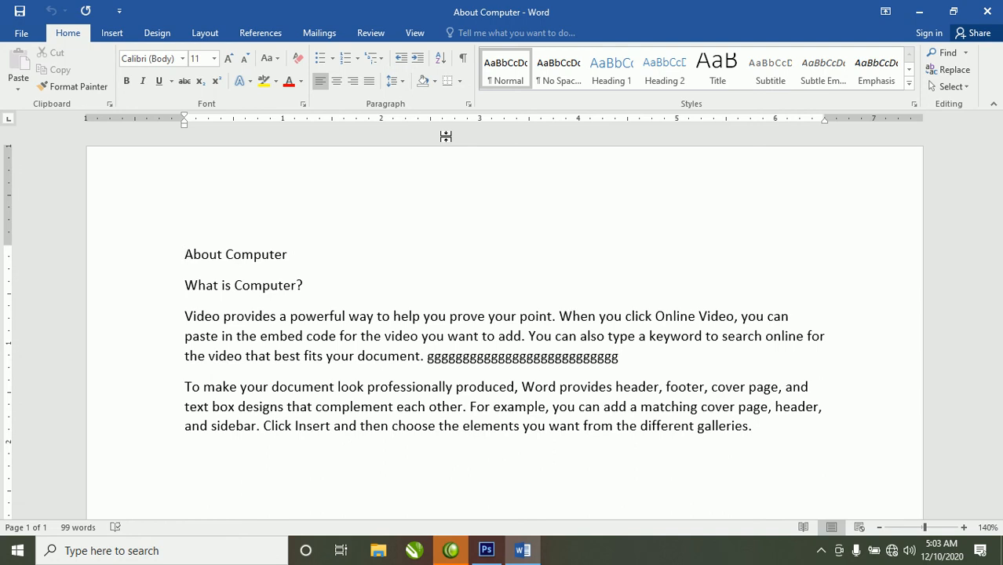
- Minimize Word and refresh the Windows desktop
click(919, 11)
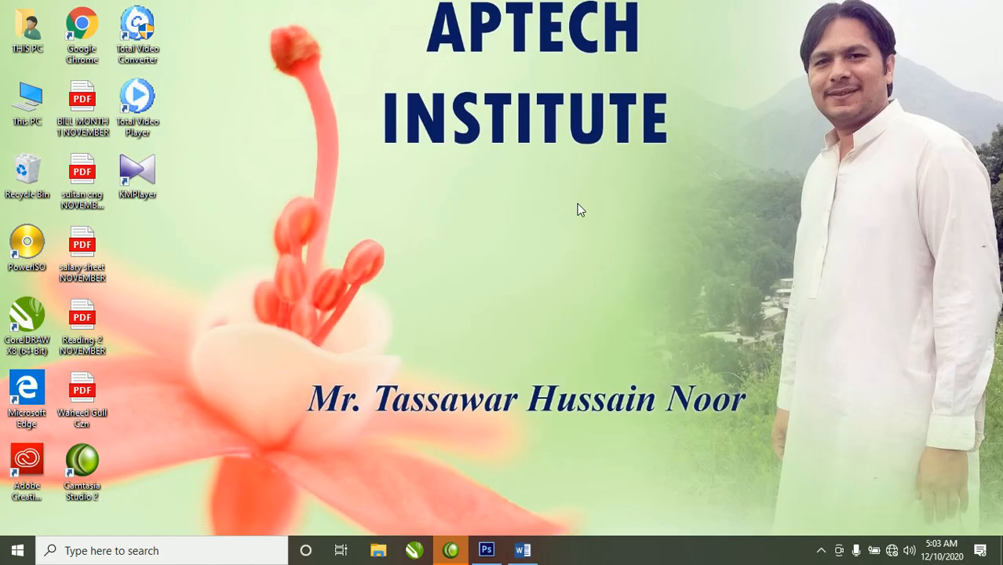
right_click(621, 147)
click(640, 190)
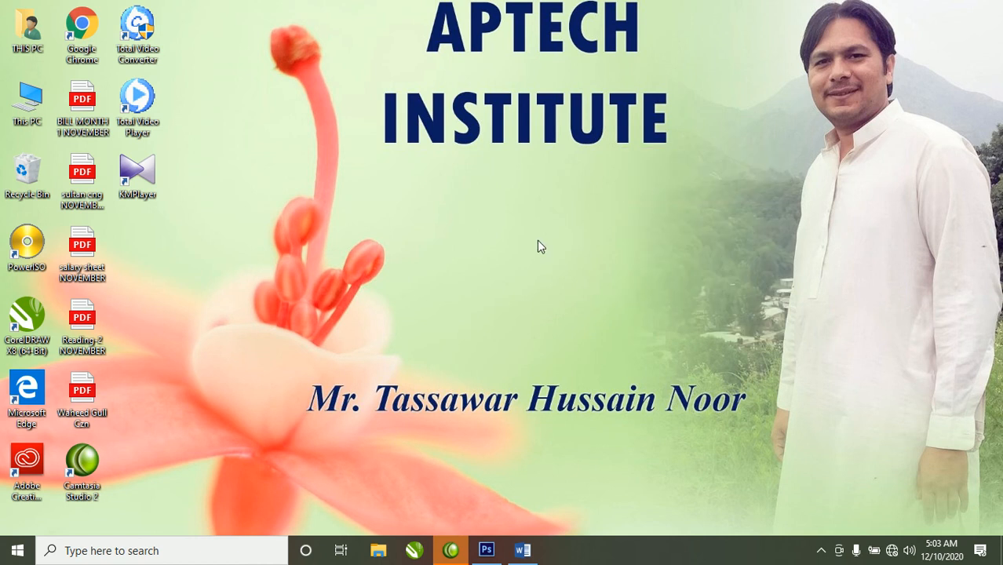